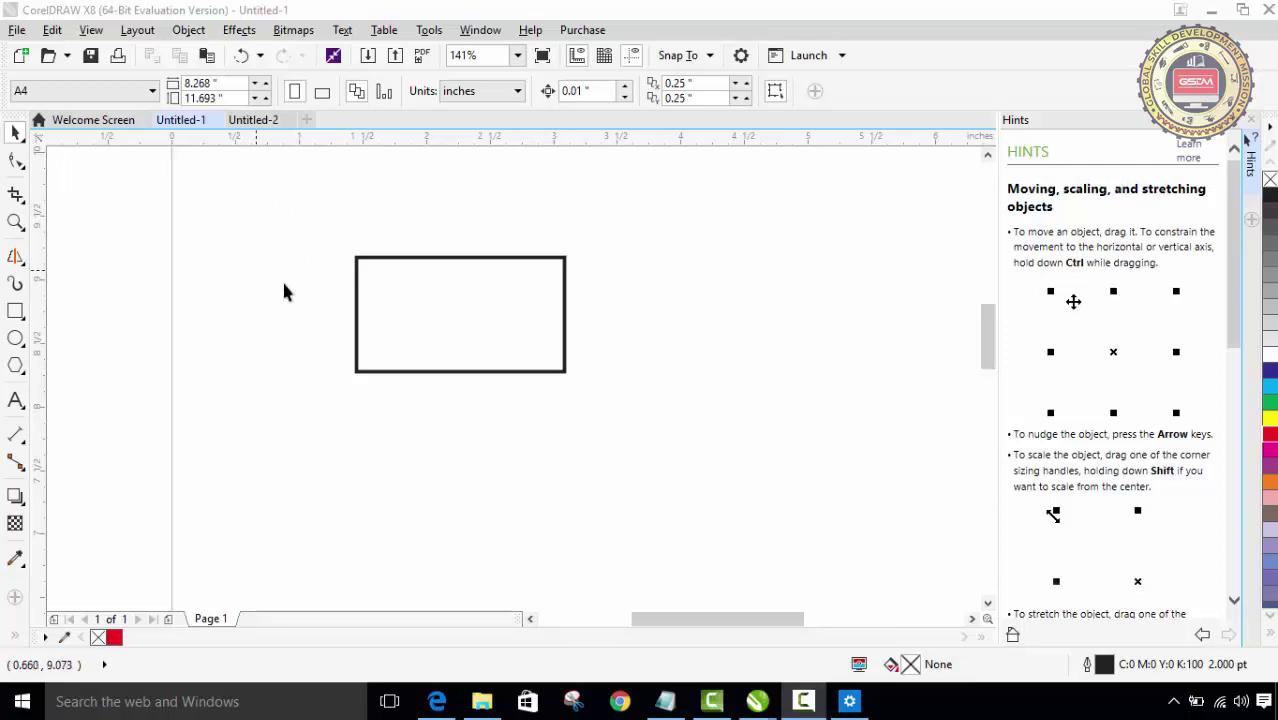
Select the rectangle and compare how it can be edited with the Pick tool and the Shape tool
left_click(431, 322)
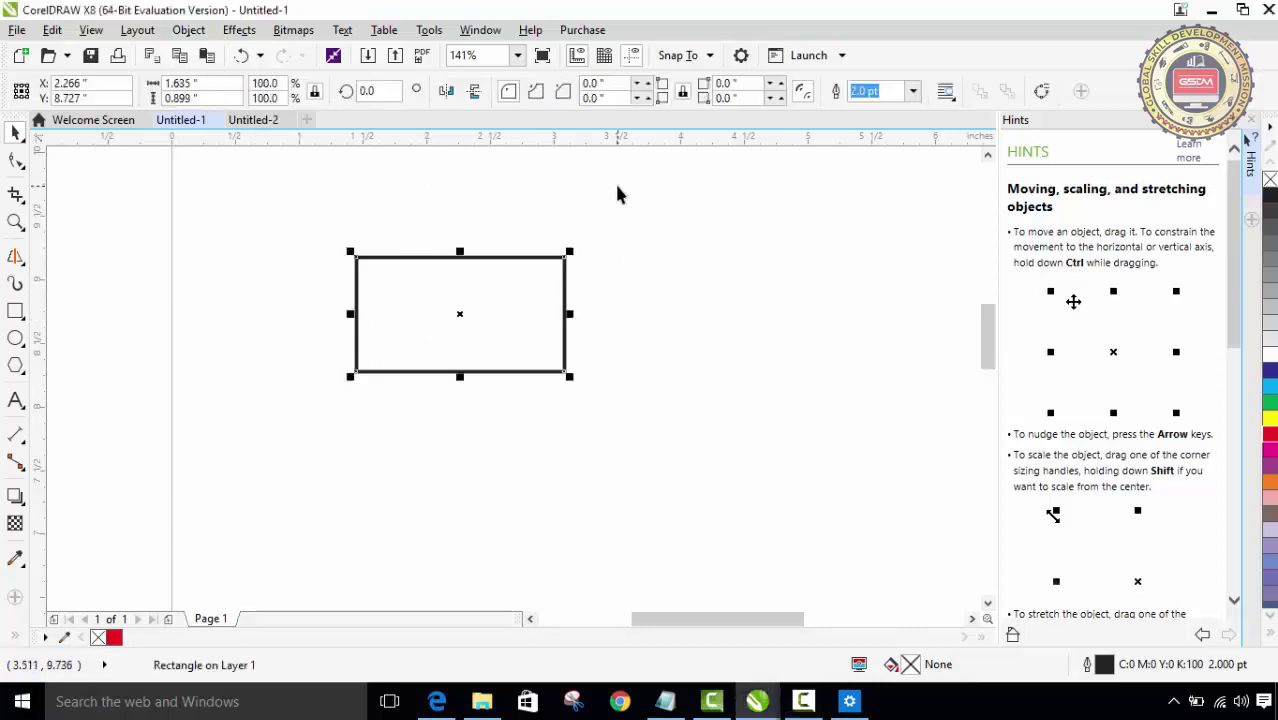
left_click(16, 162)
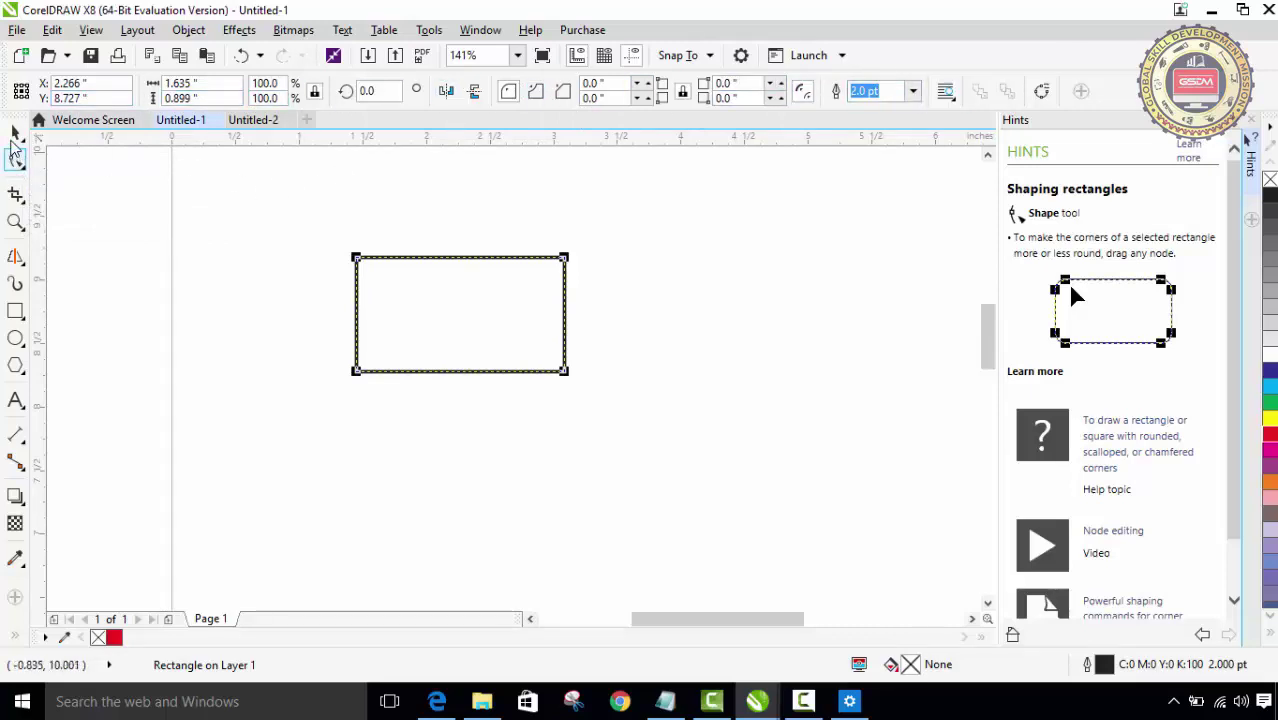
left_click(10, 136)
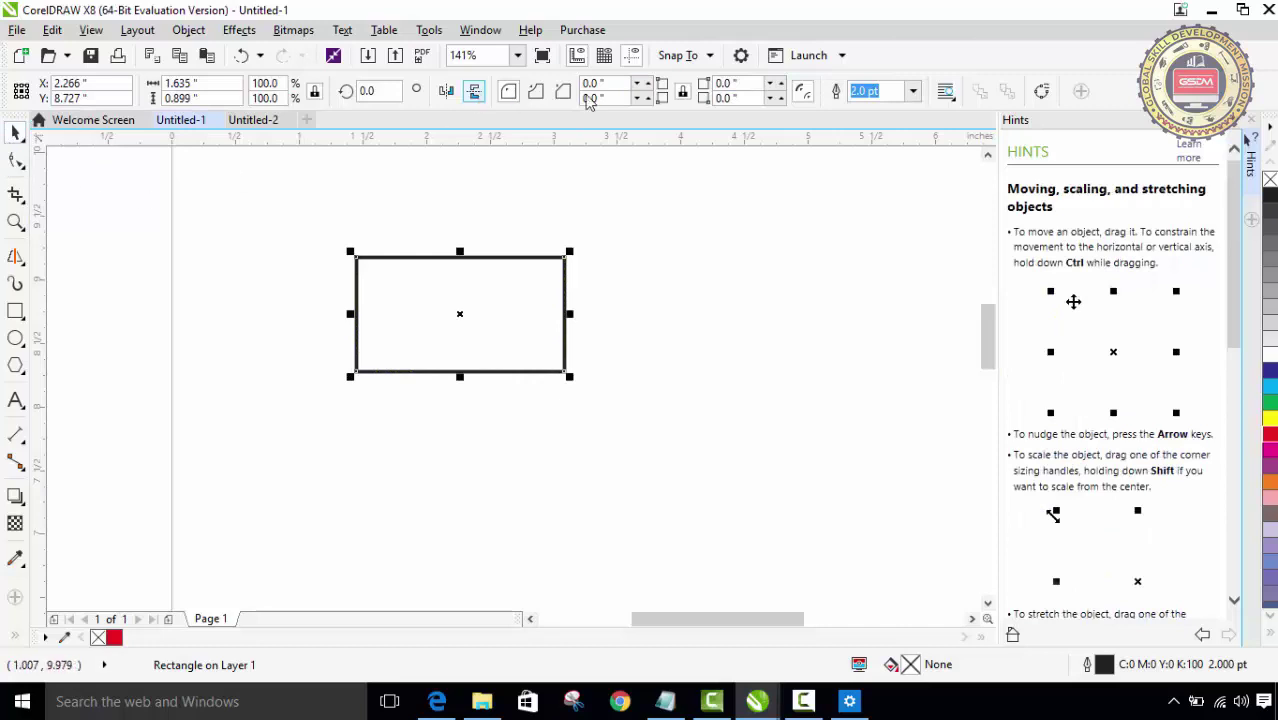
left_click(16, 160)
left_click(14, 133)
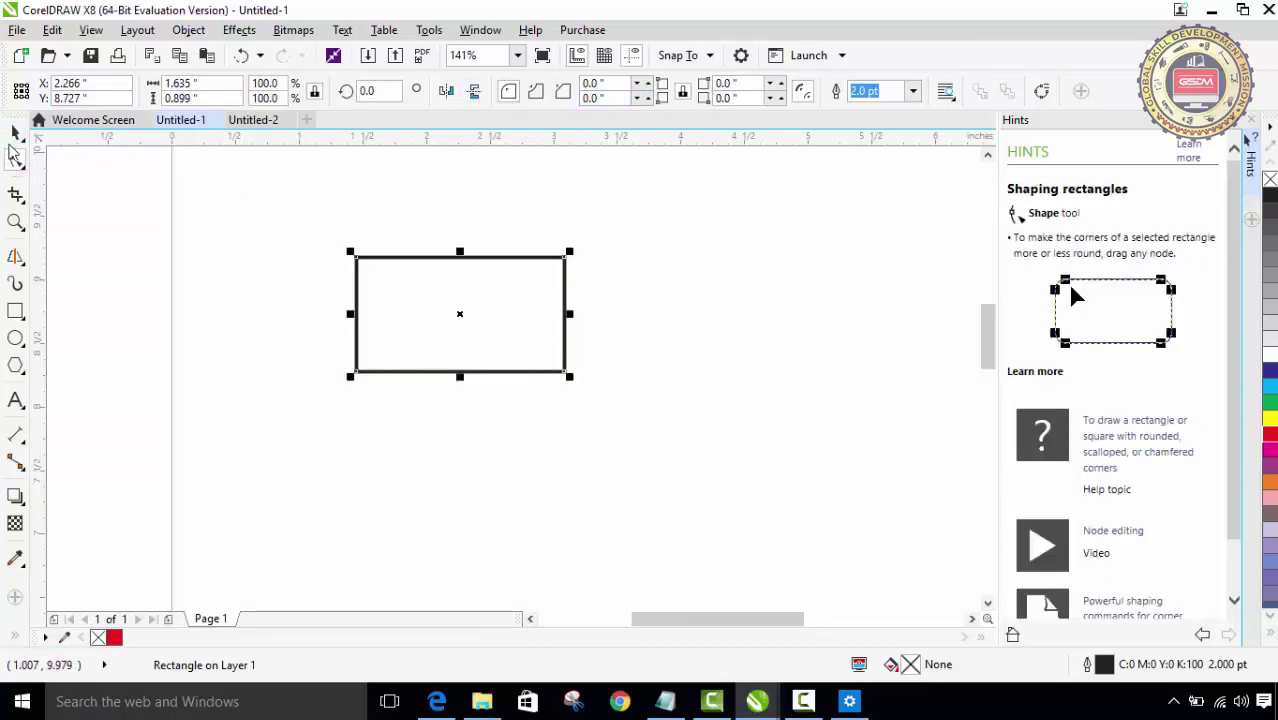
left_click(16, 160)
left_click(14, 133)
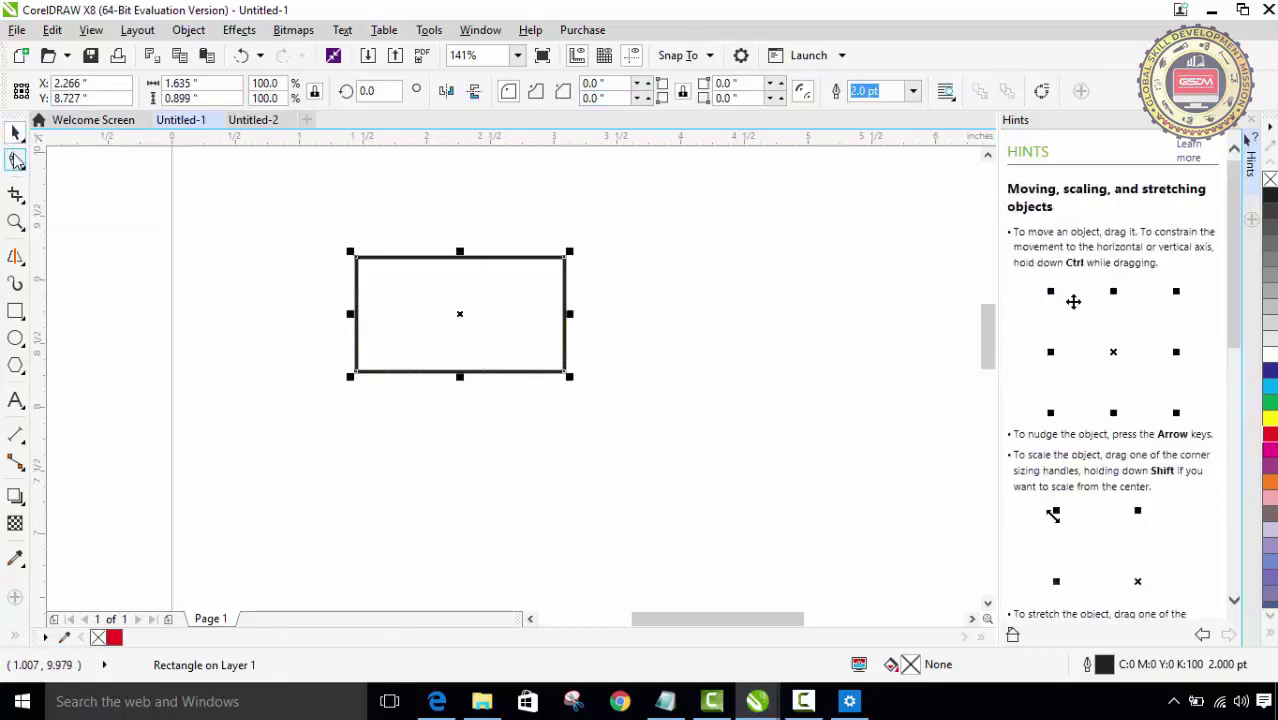
left_click(16, 160)
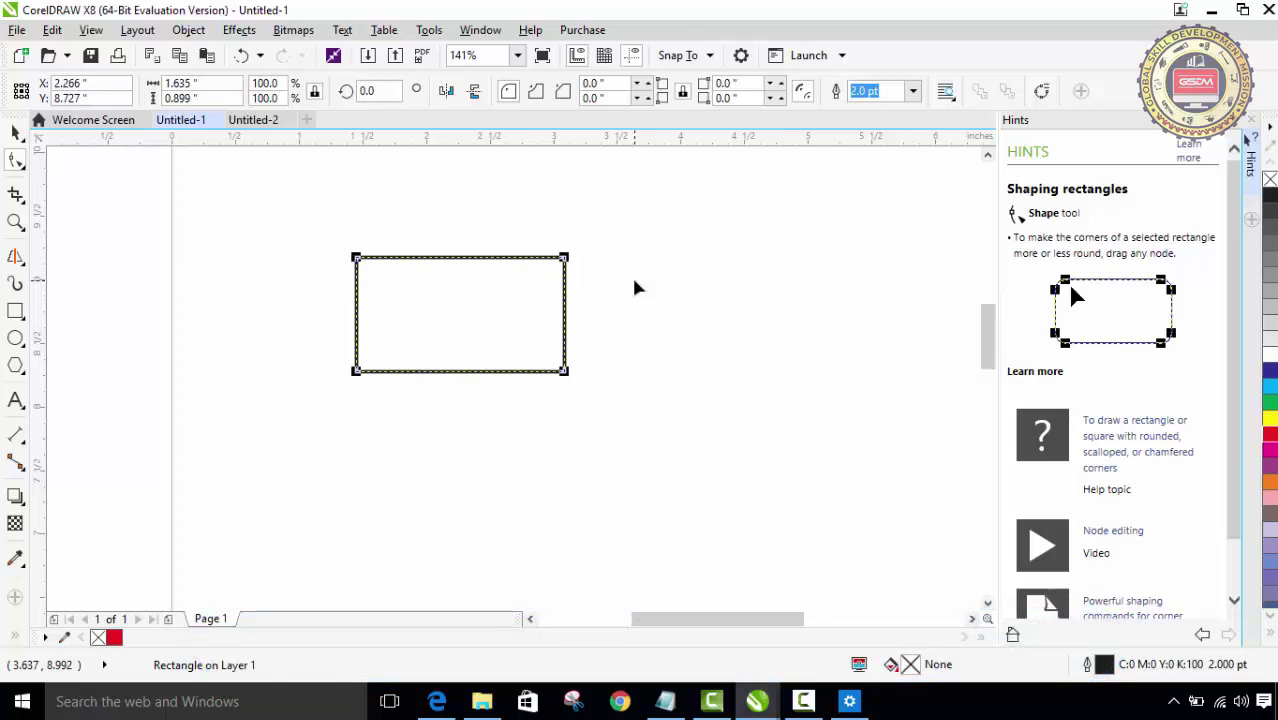
left_click(16, 134)
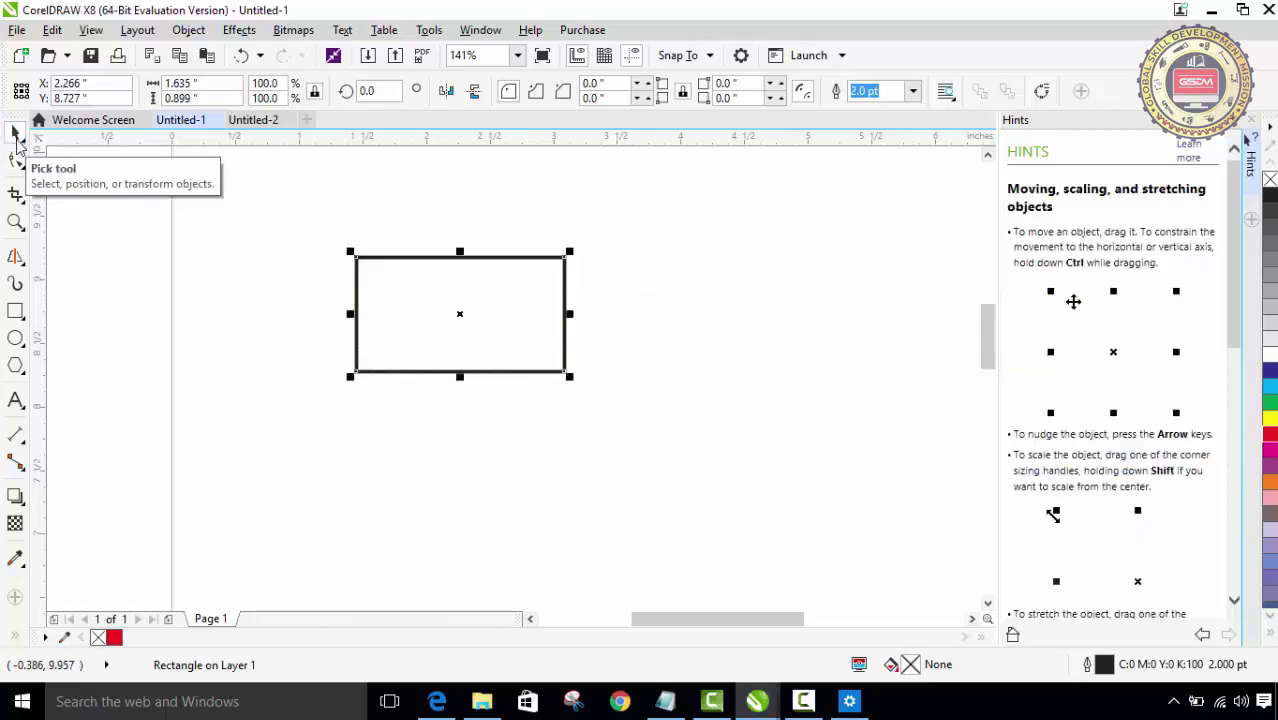
left_click(16, 162)
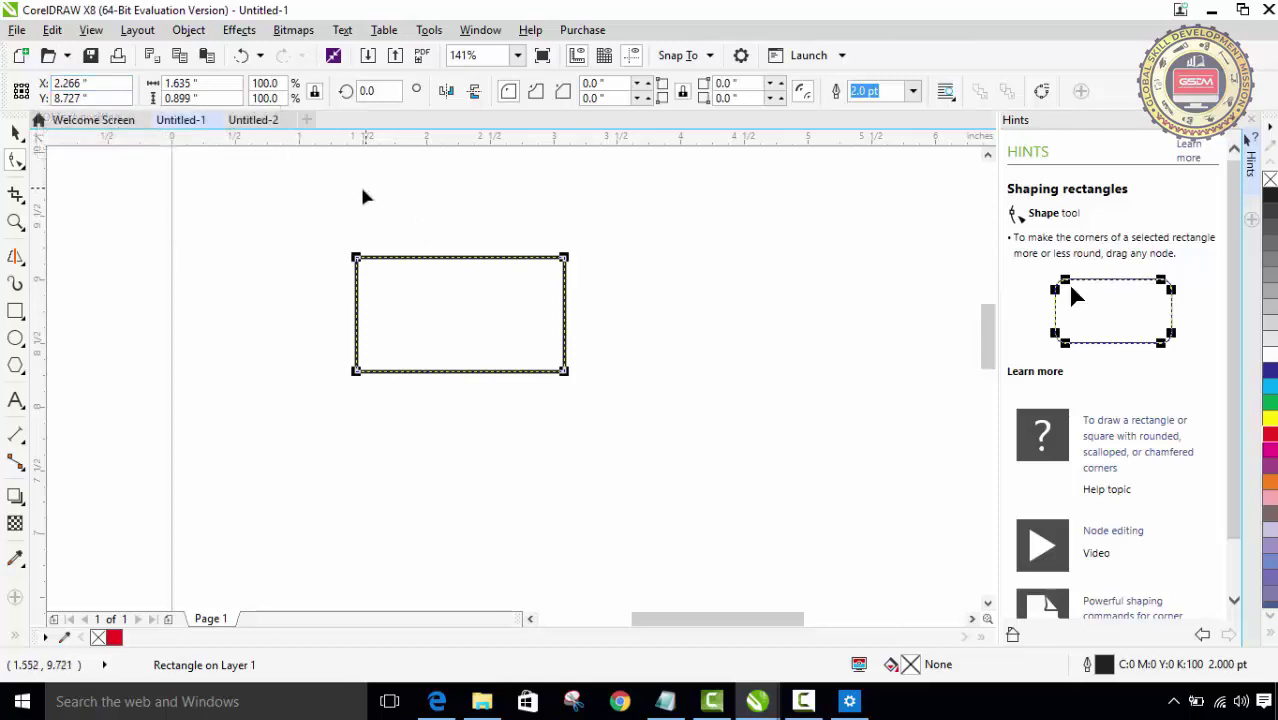
Set the rectangle's horizontal position to X 5.266 inches, and undo the move
left_click(56, 83)
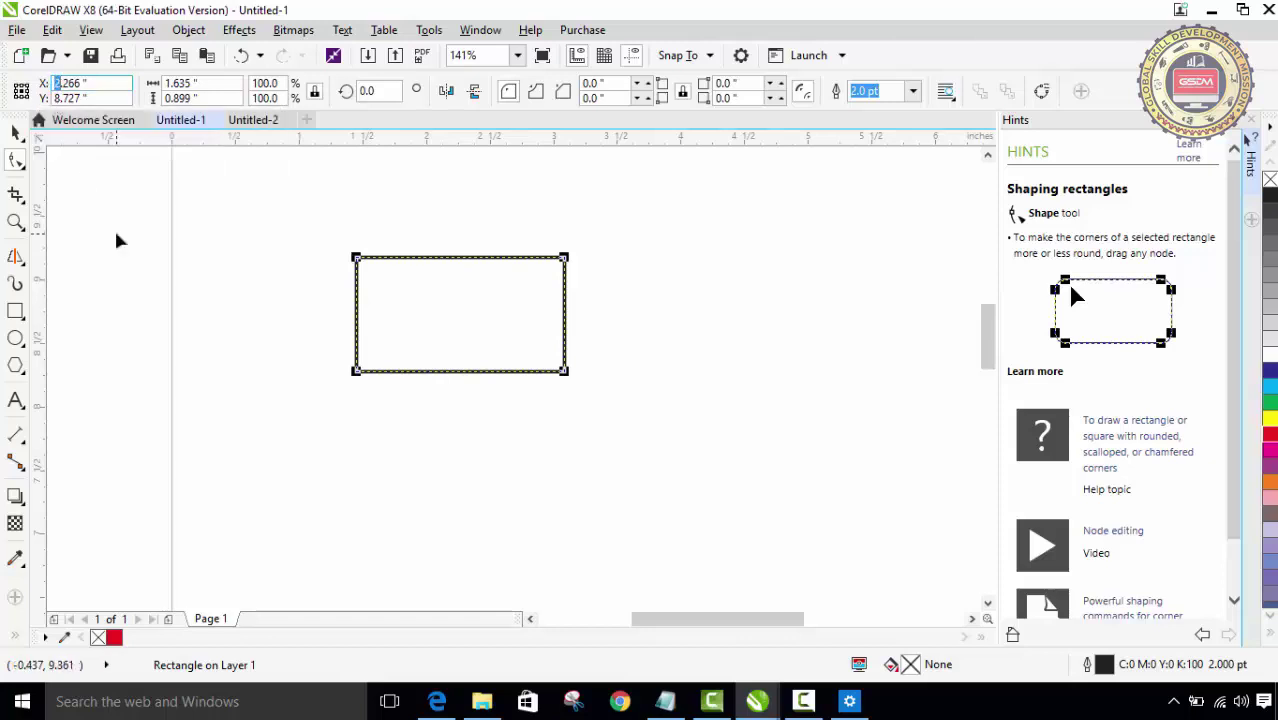
type("5")
key("Return")
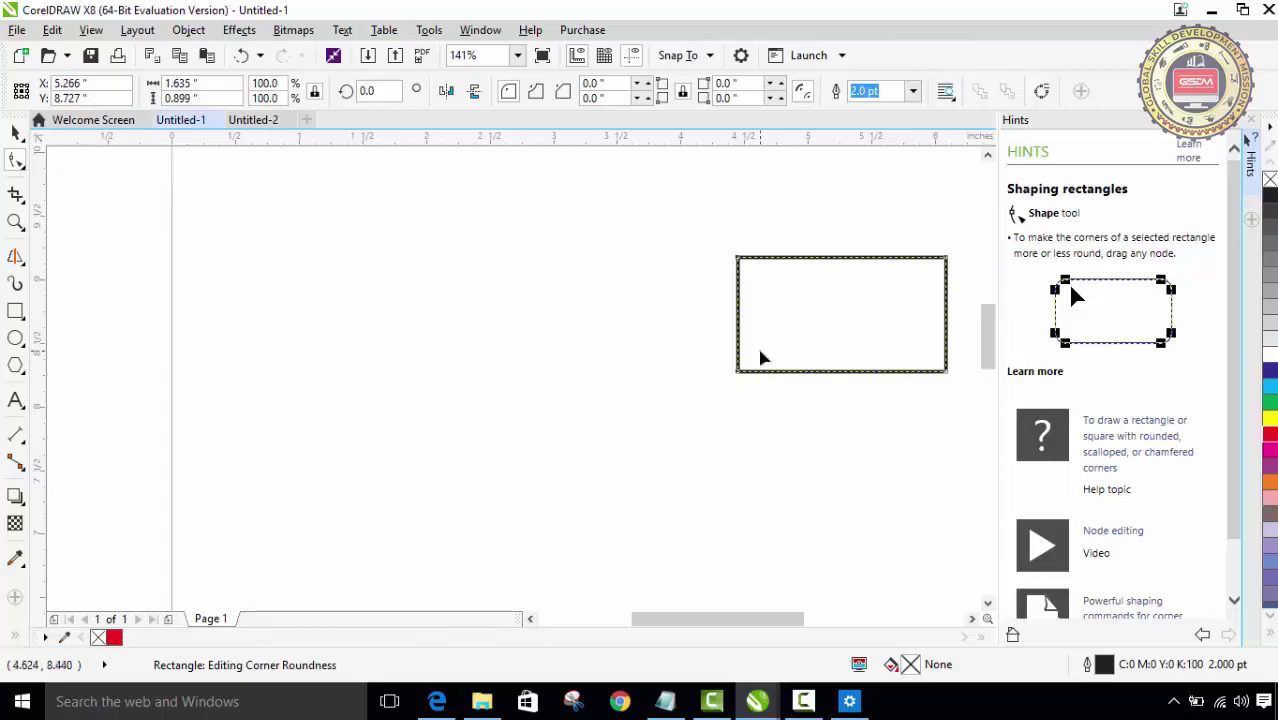
key("ctrl+z")
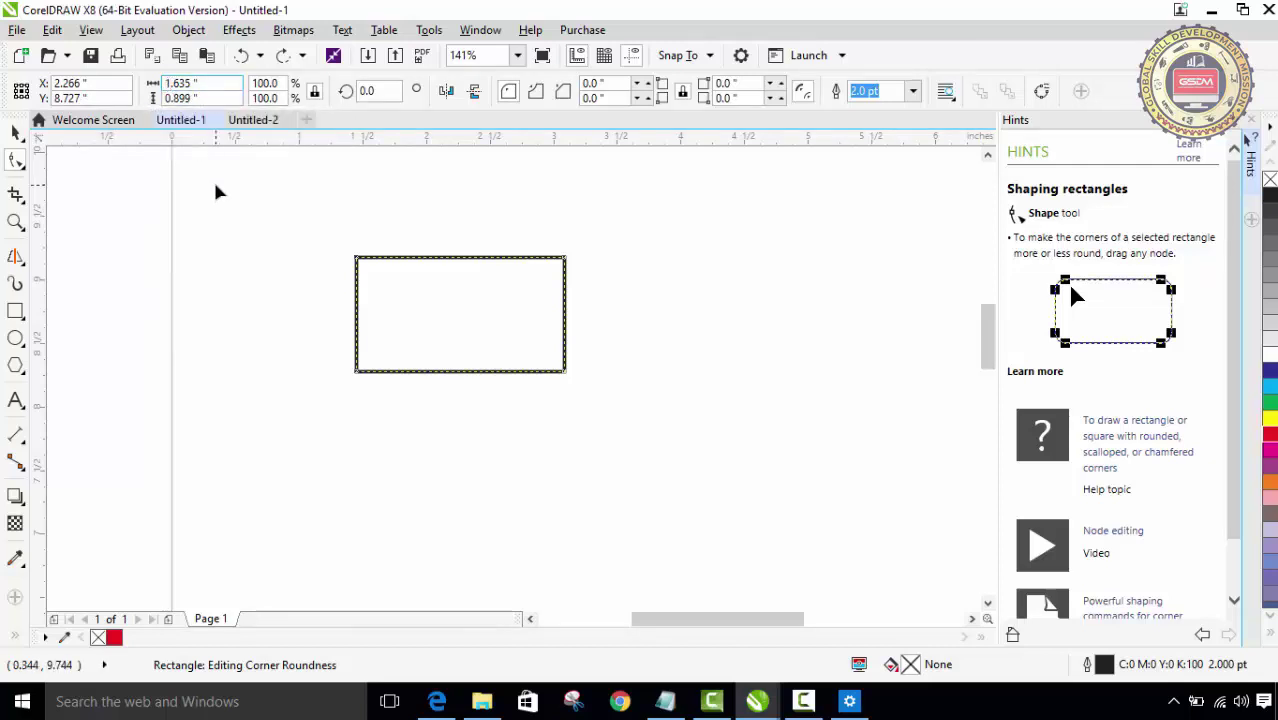
Set the rectangle's width to 2.635 inches with proportions kept, and undo the resize
key("BackSpace")
key("BackSpace")
key("BackSpace")
key("BackSpace")
key("BackSpace")
type("2.635")
key("Return")
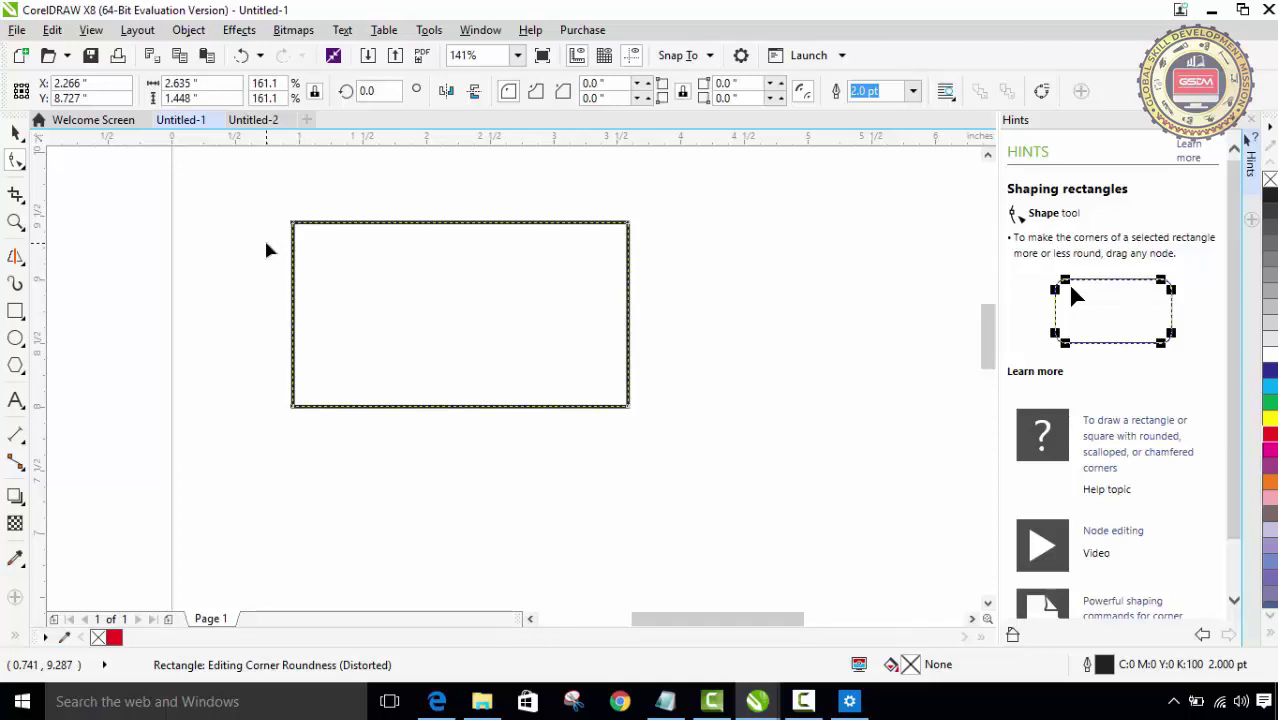
key("ctrl+z")
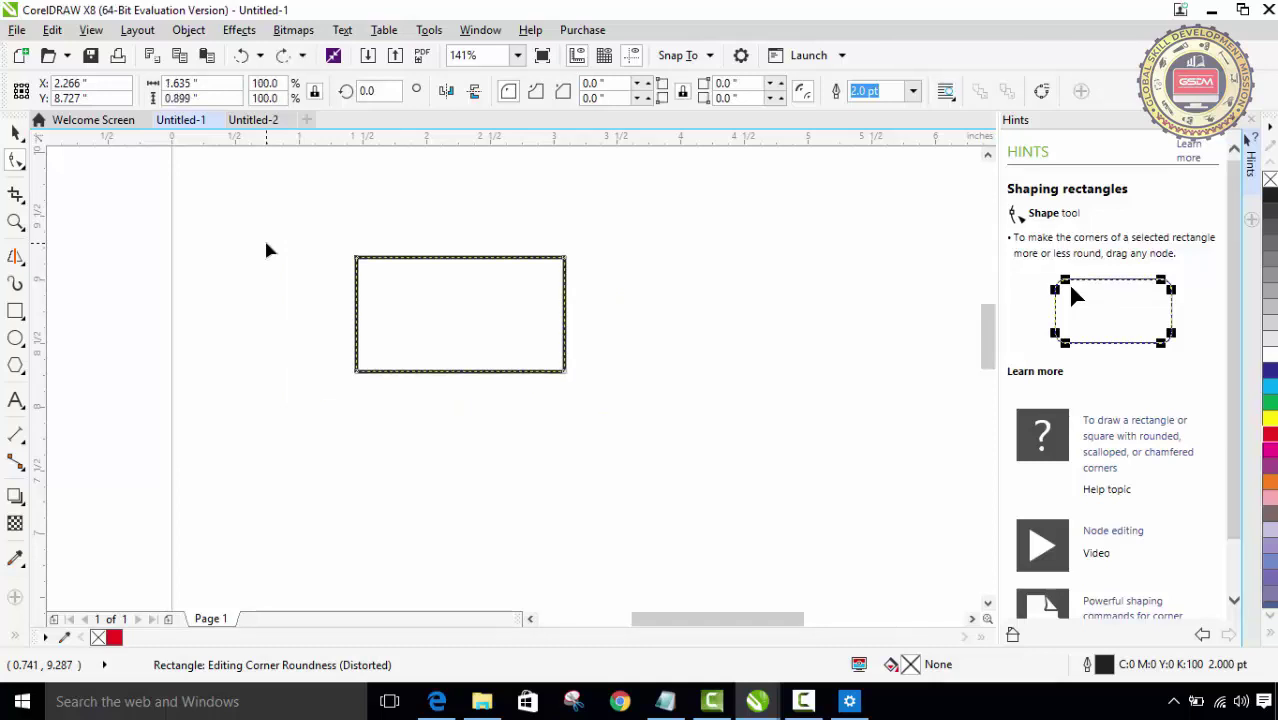
Scale the rectangle proportionally to 150% using the locked scale factor
double_click(254, 83)
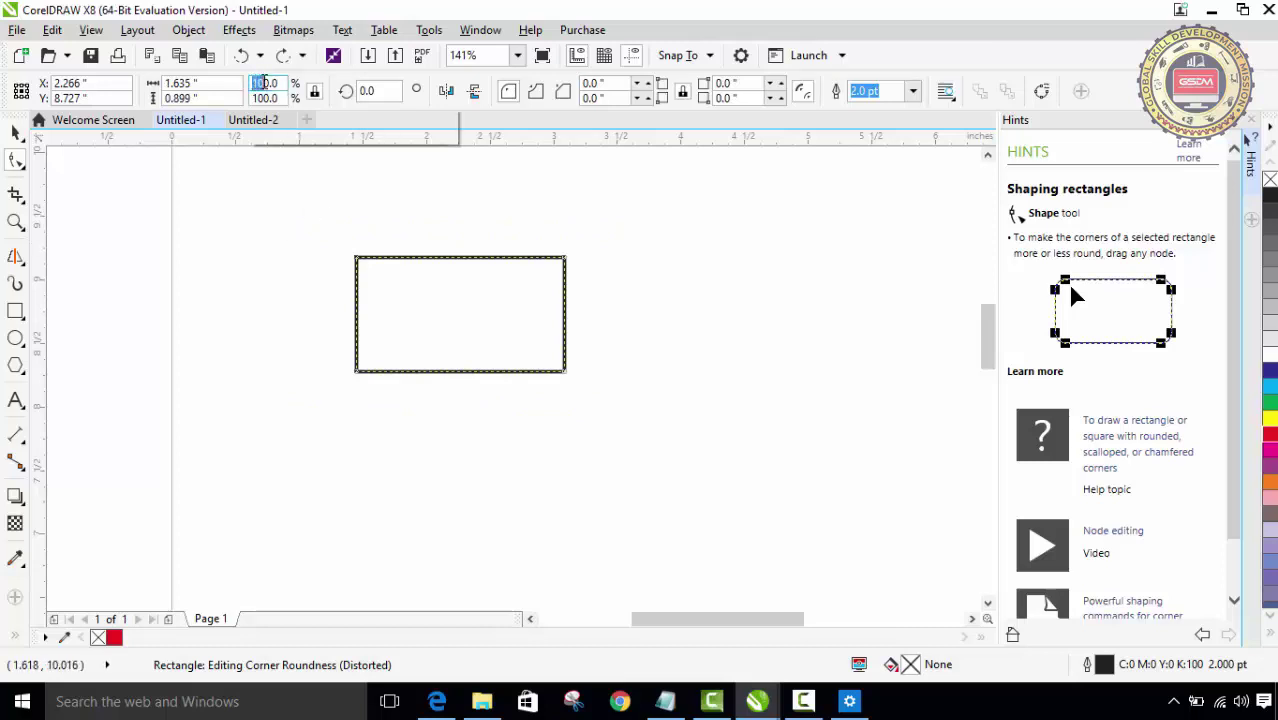
left_click(314, 91)
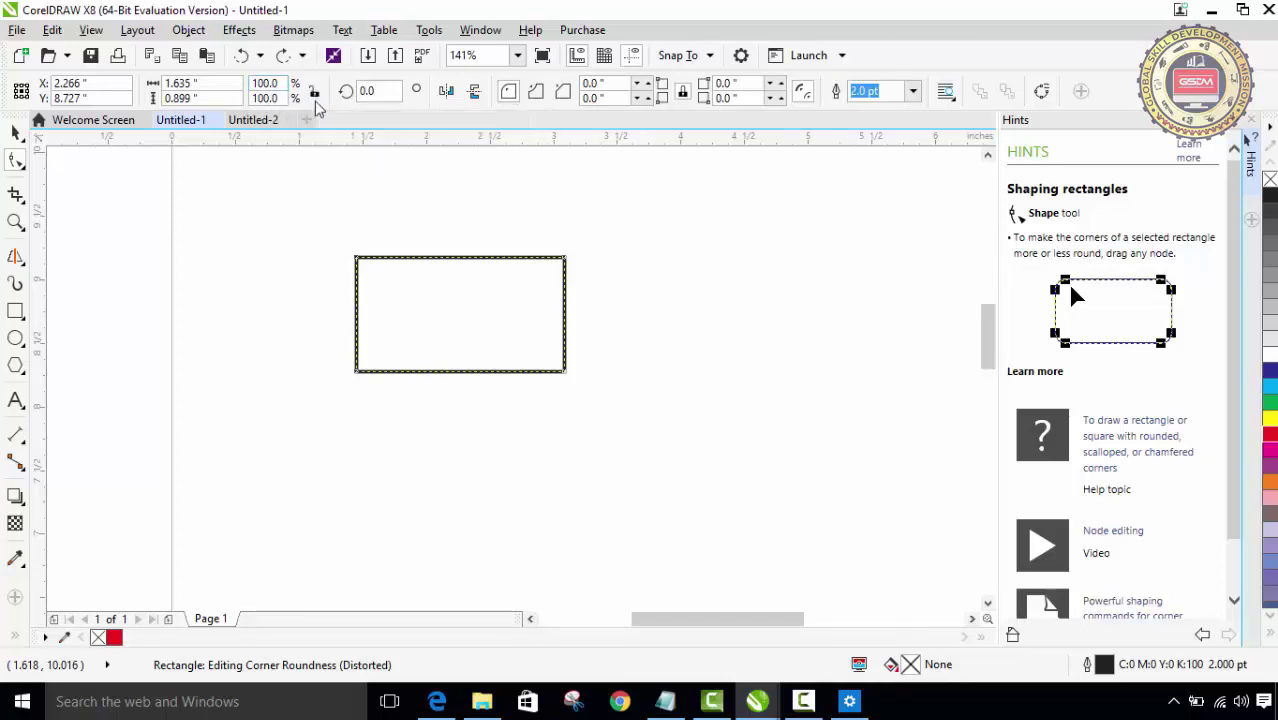
left_click_drag(253, 84, 266, 84)
left_click(313, 93)
type("150")
key("Return")
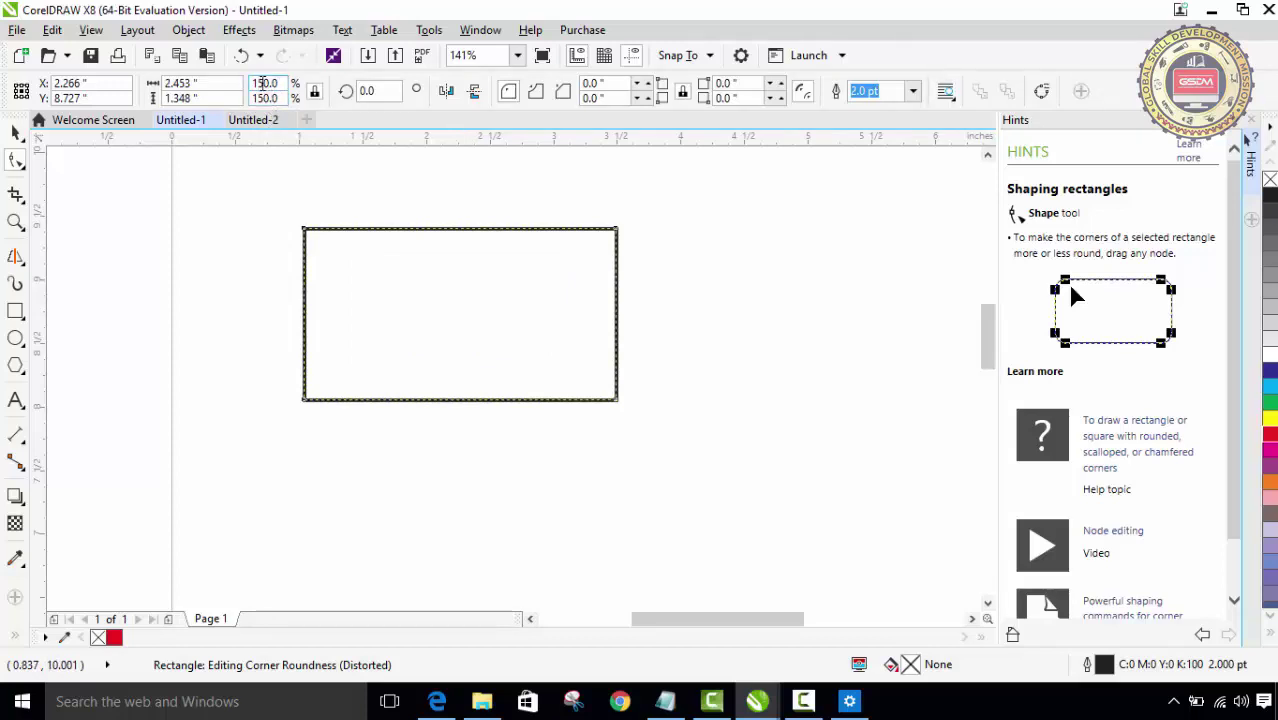
Unlock the scale ratio, set only the rectangle's horizontal scale to 100%, and undo the scaling changes
left_click(314, 92)
double_click(268, 83)
type("100.0")
key("Return")
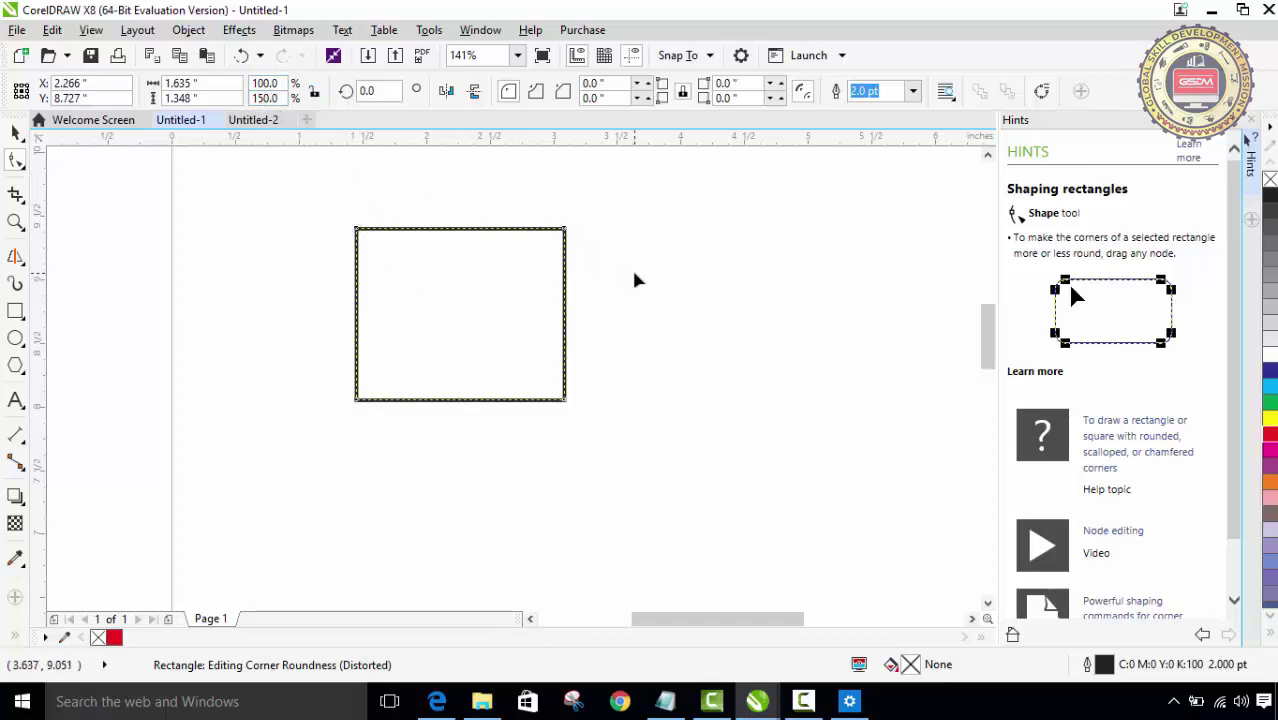
key("ctrl+z")
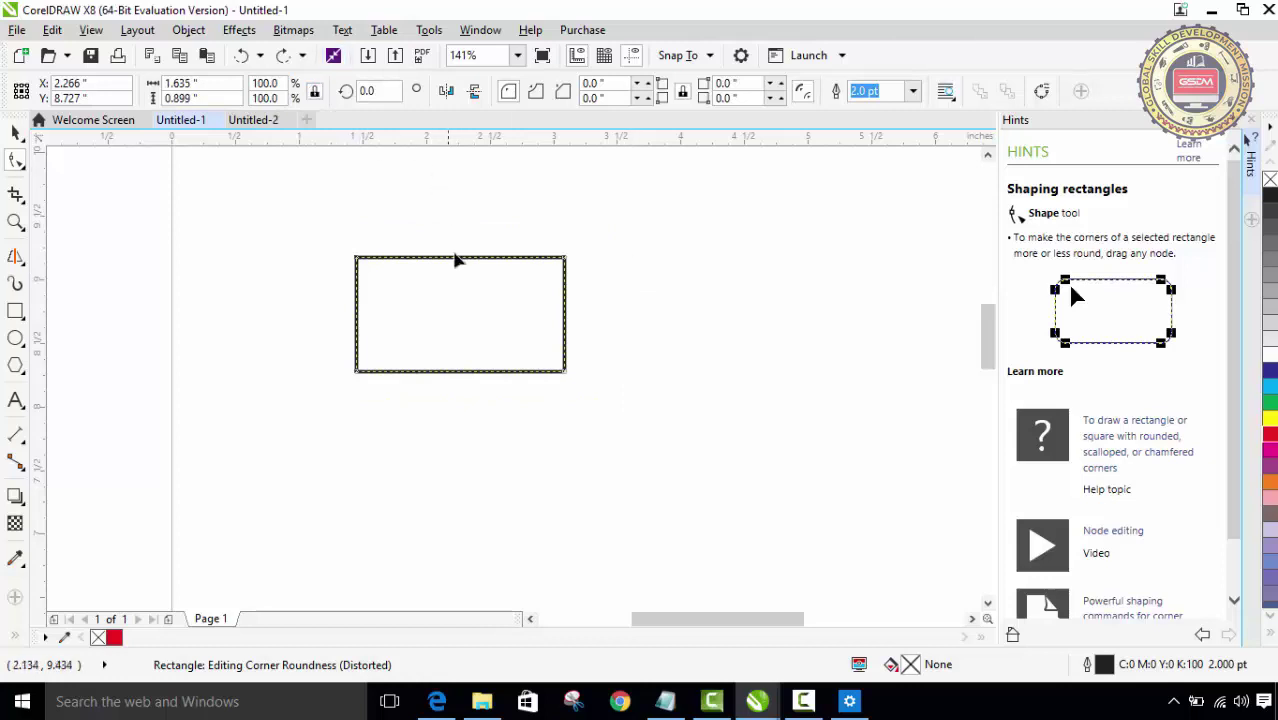
Rotate the rectangle by setting its rotation angle to 30 degrees
left_click(389, 91)
left_click_drag(384, 91, 357, 91)
type("30")
key("Return")
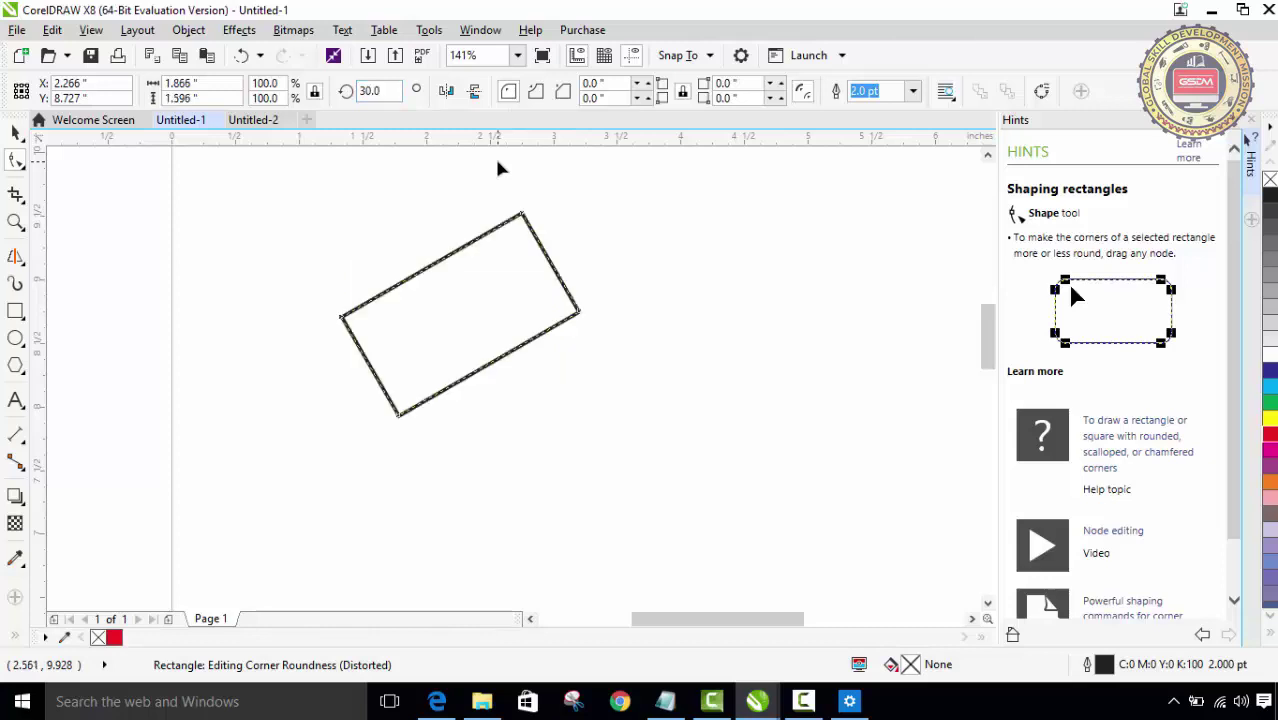
left_click(521, 217)
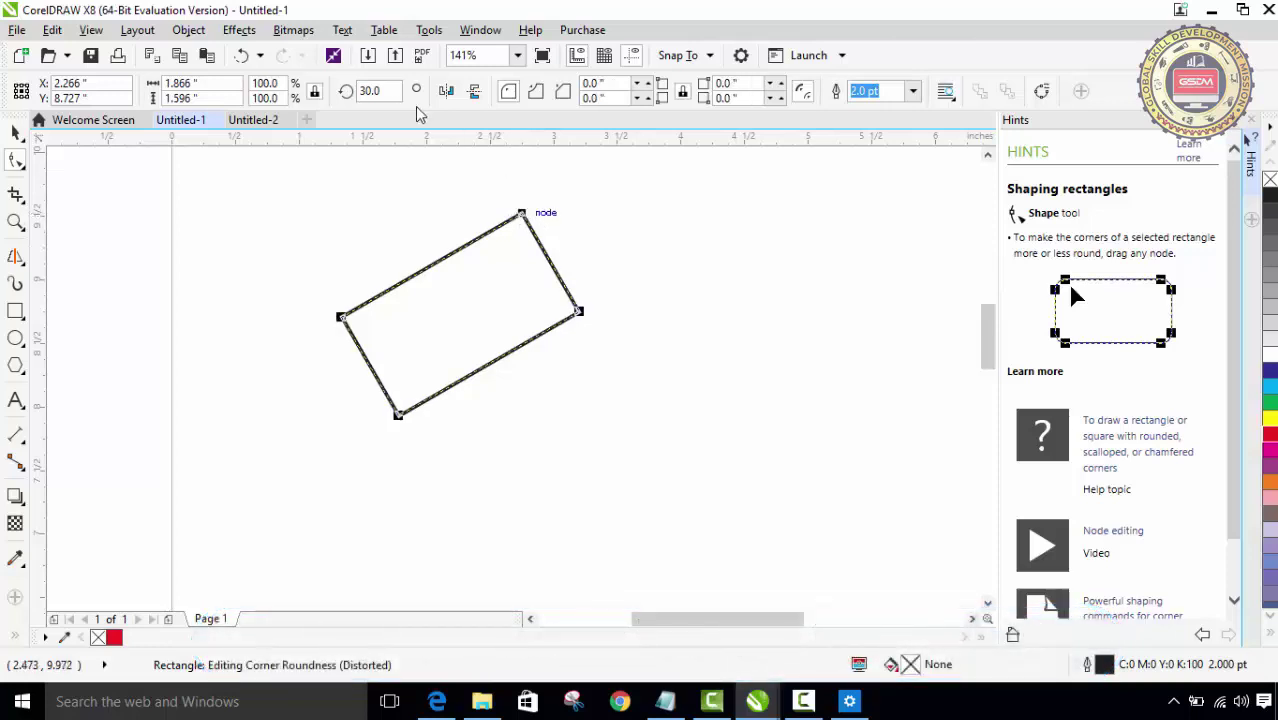
Reset the rectangle's rotation angle to 0 degrees, and undo the last change
left_click(378, 91)
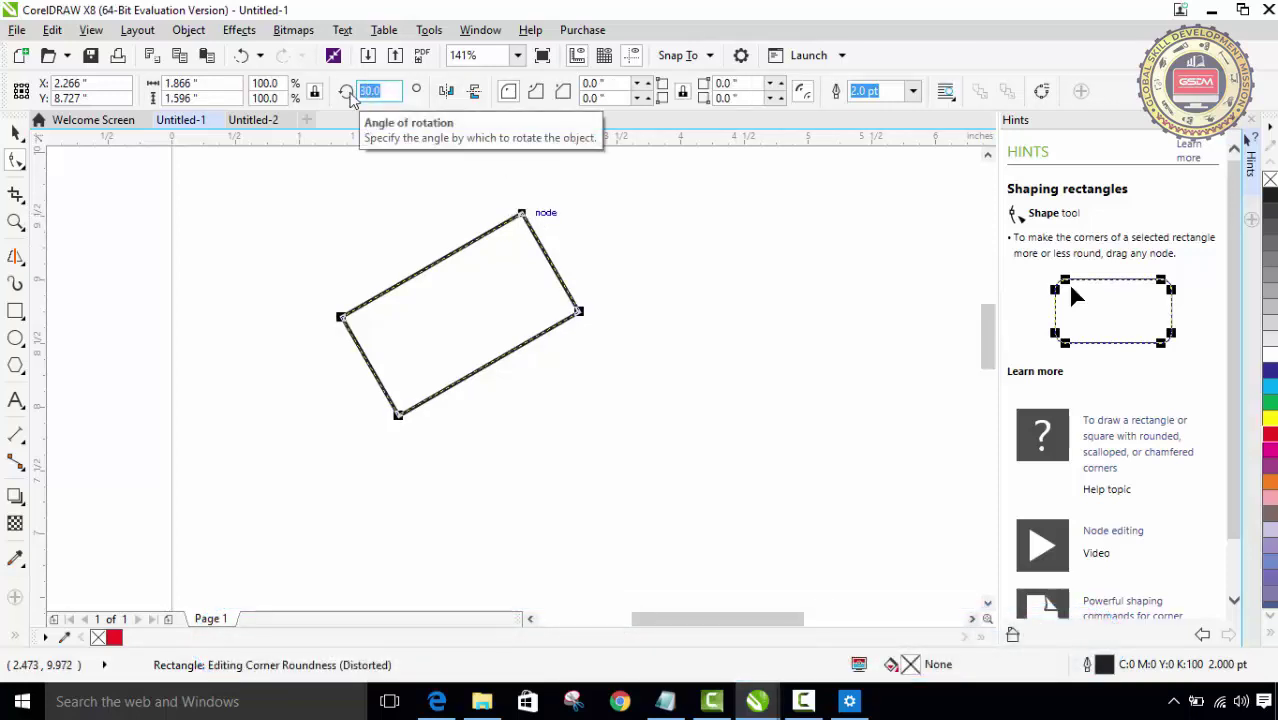
type("0")
key("Return")
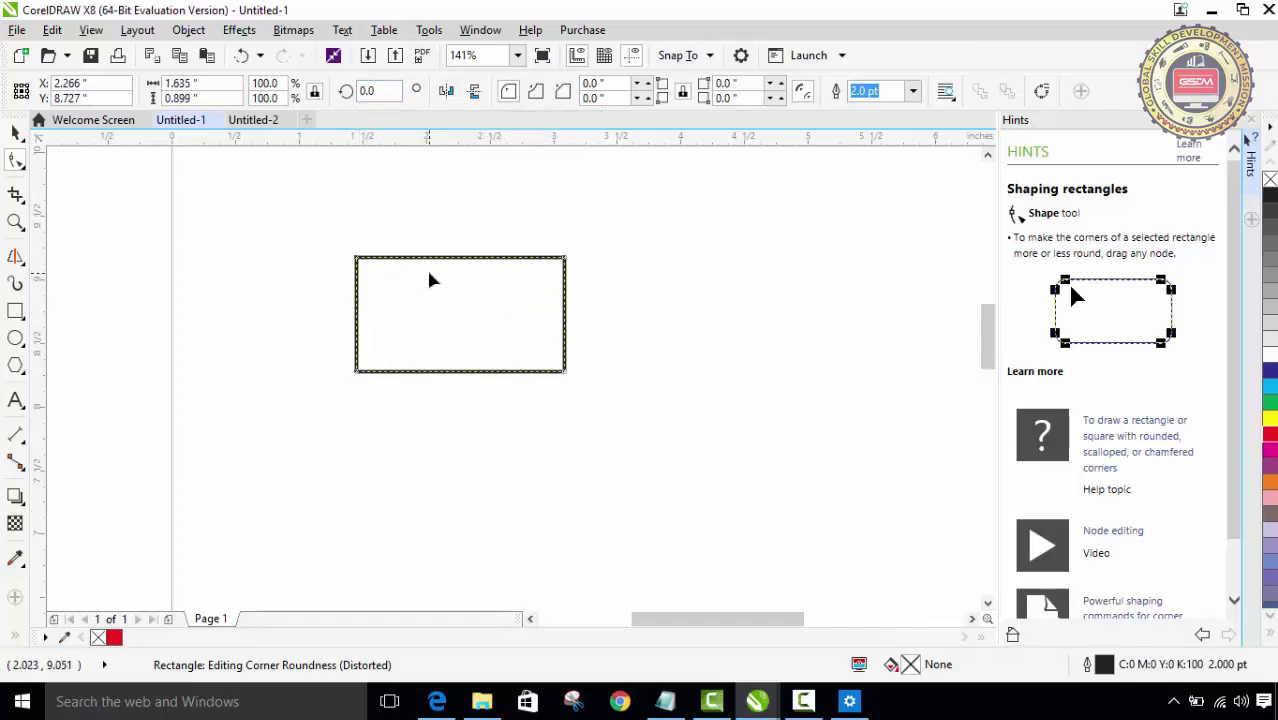
key("ctrl+z")
Select the distorted rectangle with the Pick tool, try green and blue fills, and fill it with yellow
key("space")
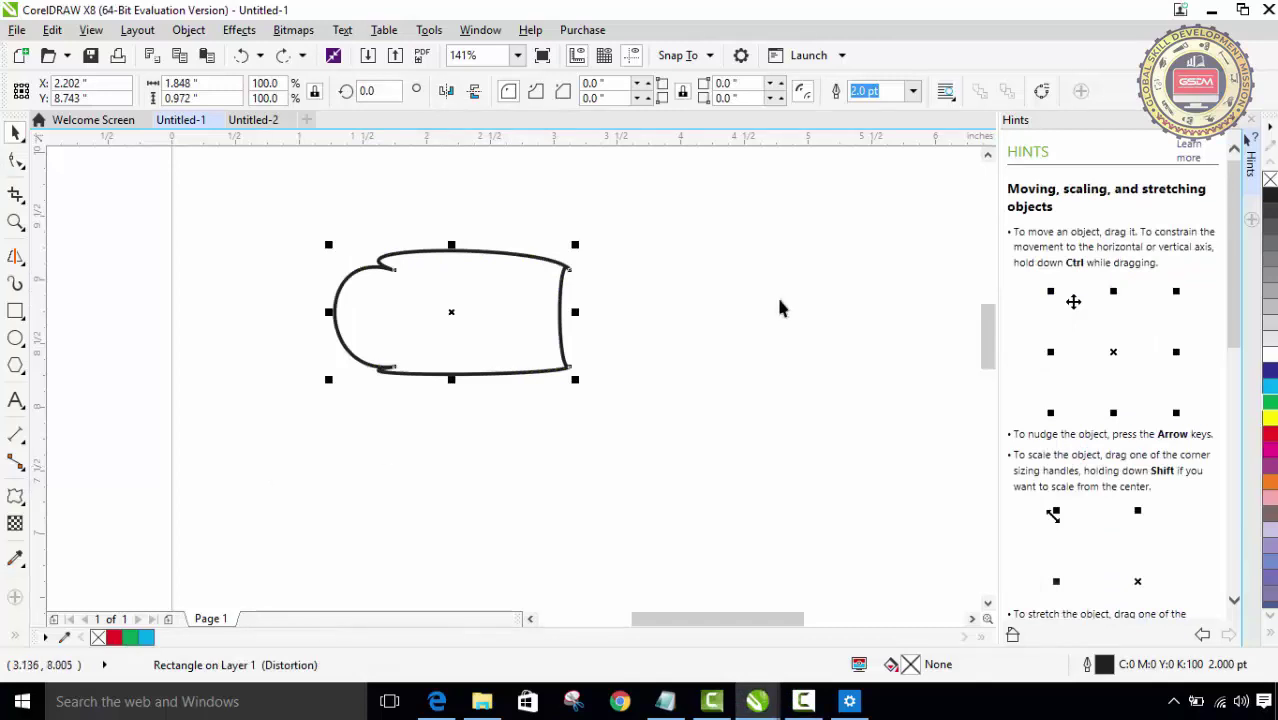
left_click(689, 315)
left_click(495, 298)
left_click(1270, 402)
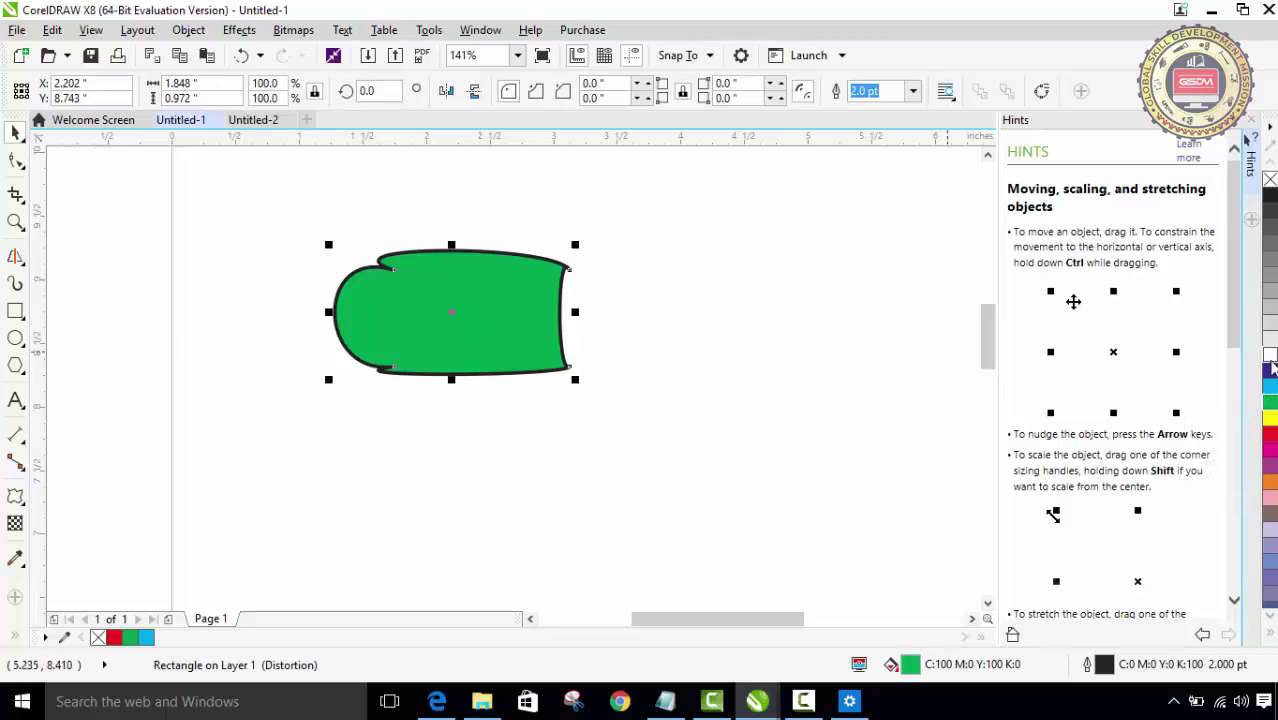
left_click(1271, 394)
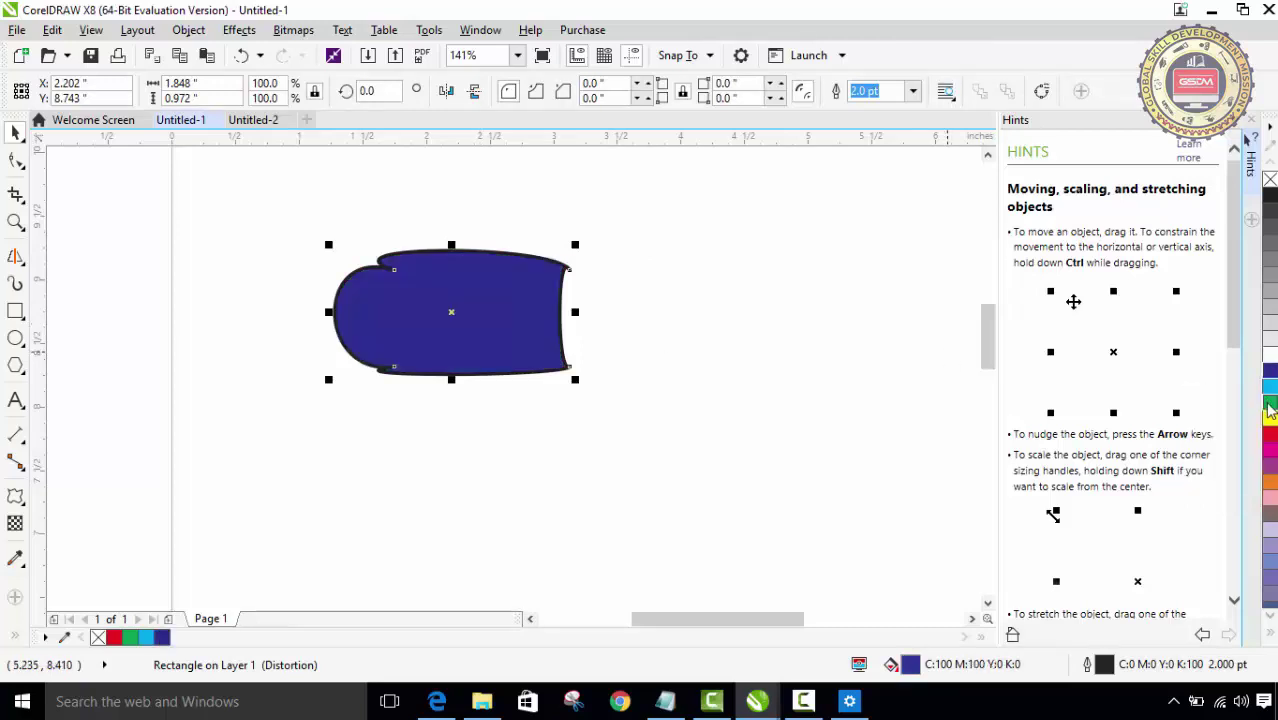
left_click(1270, 405)
left_click(1270, 419)
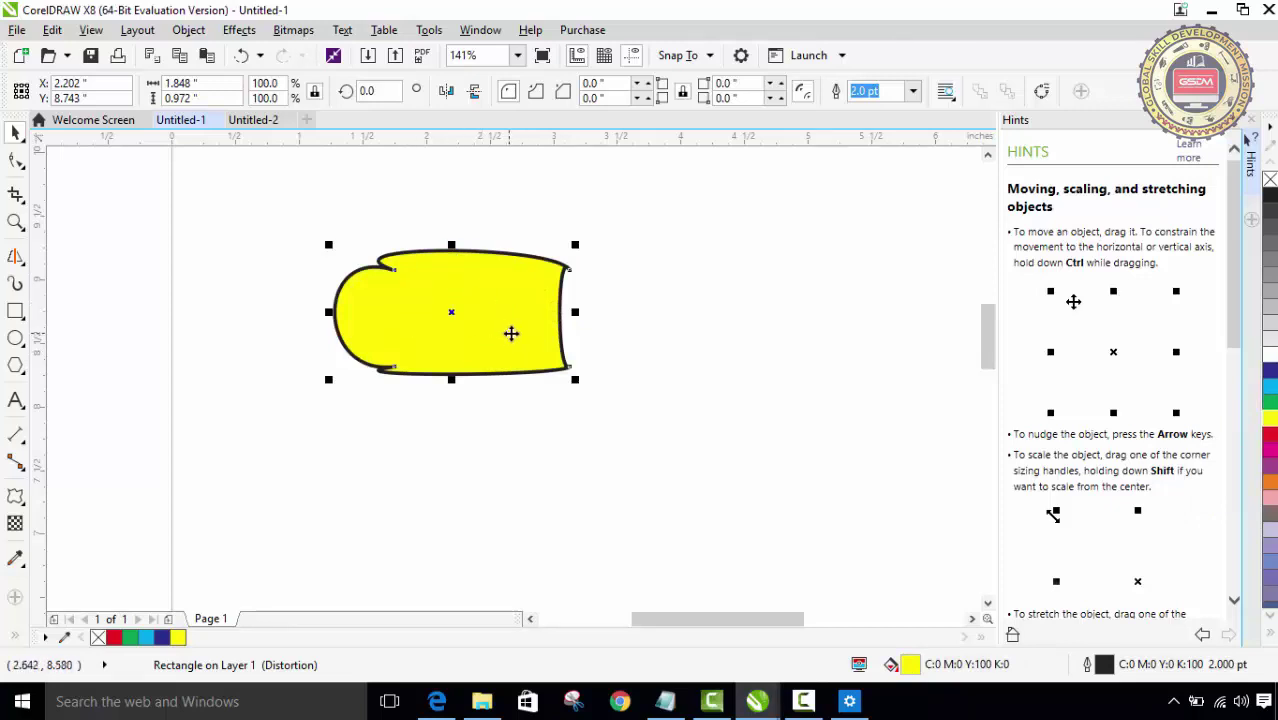
left_click(640, 251)
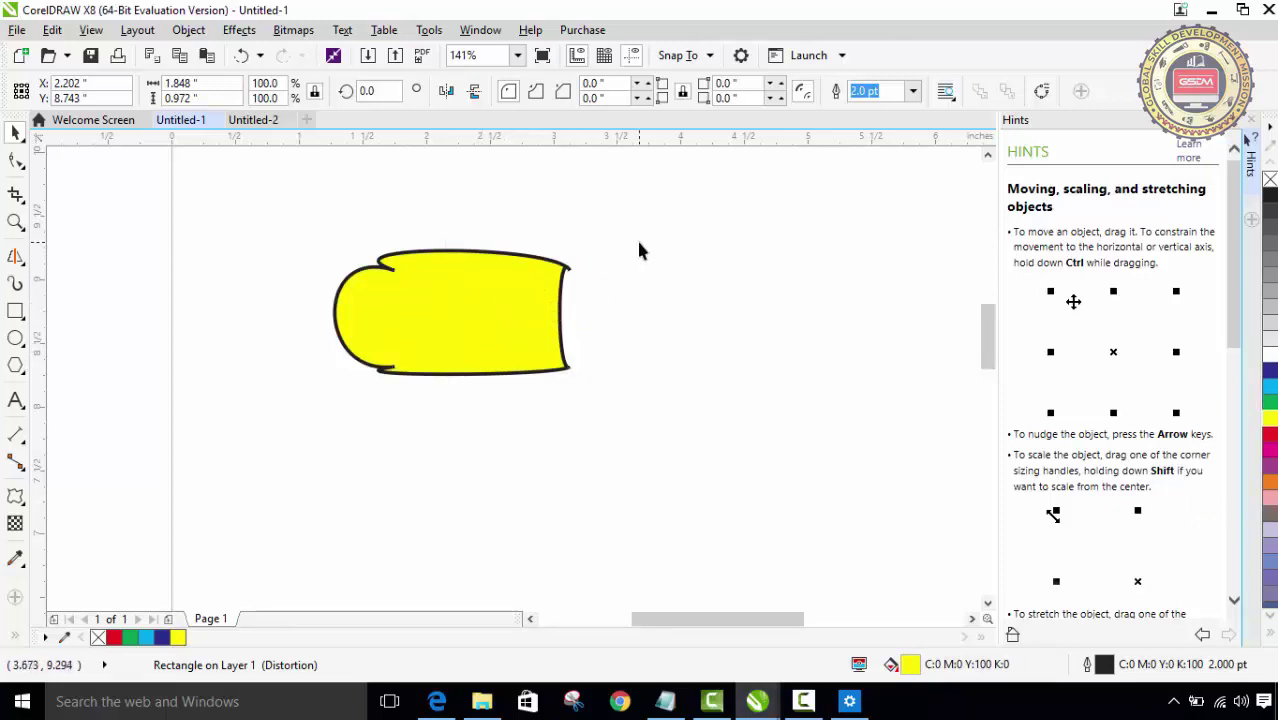
Mirror the yellow shape horizontally several times, ending in its original orientation
left_click(523, 308)
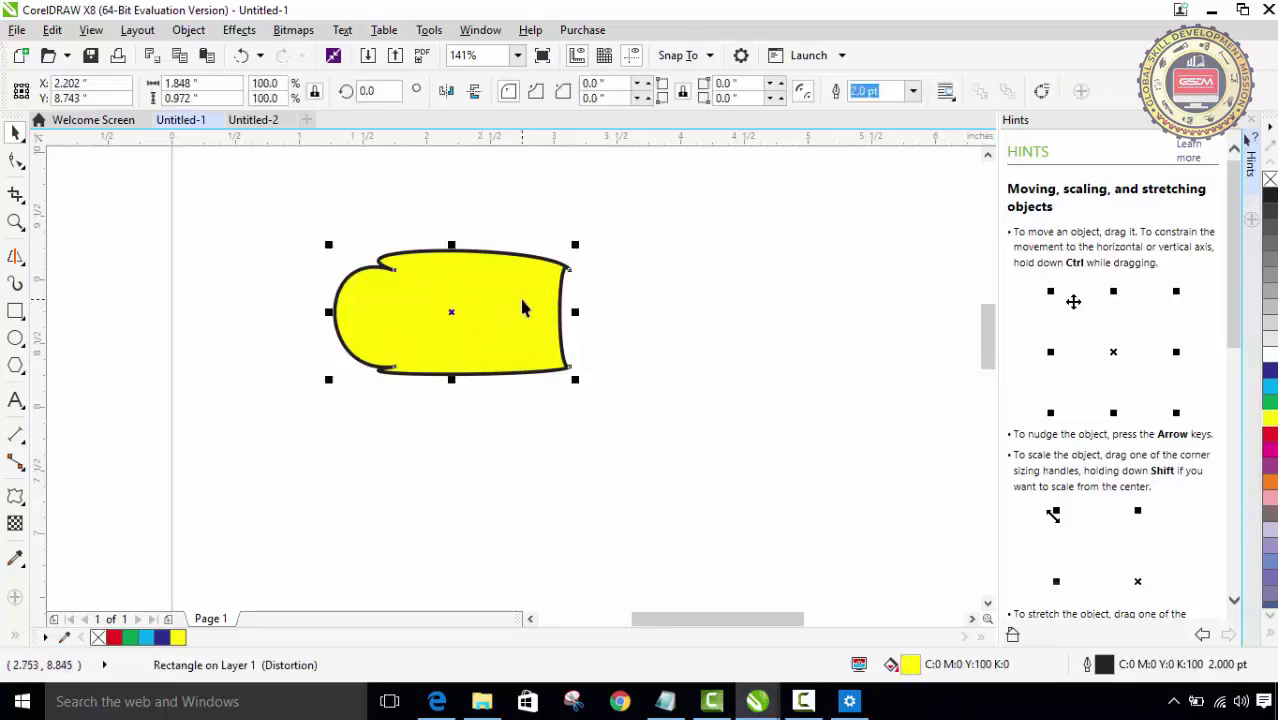
left_click(447, 91)
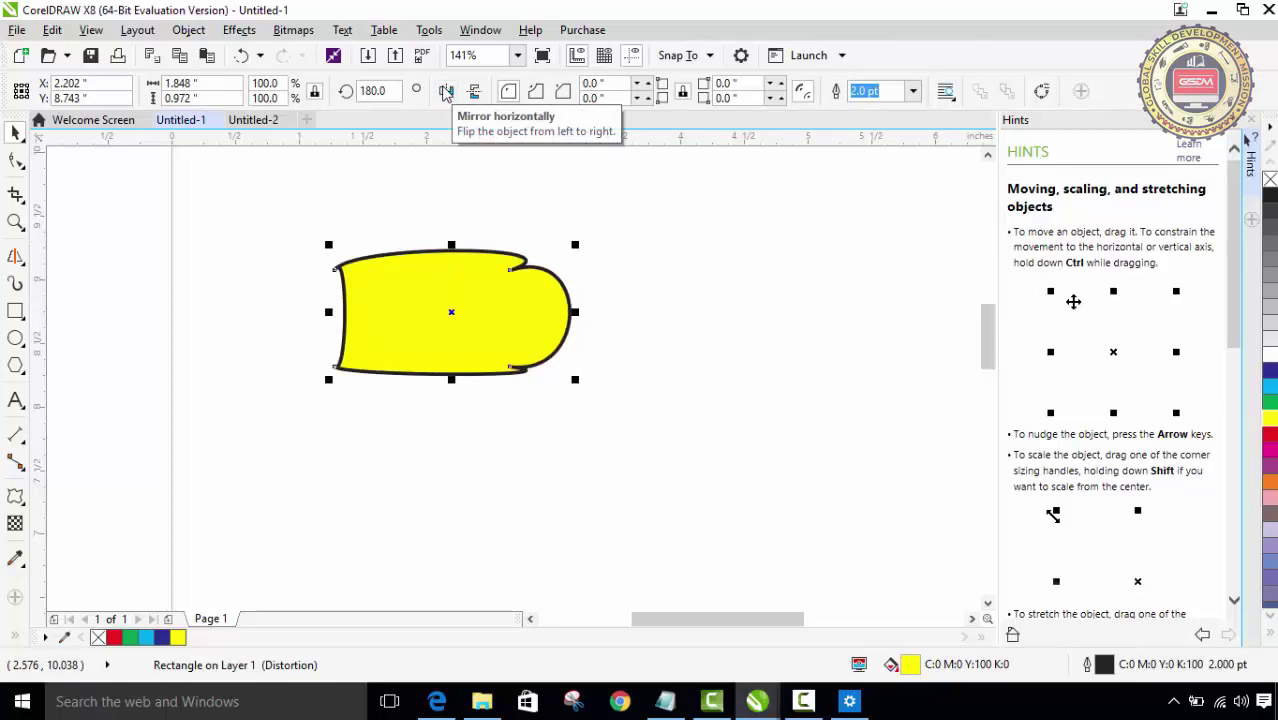
left_click(447, 91)
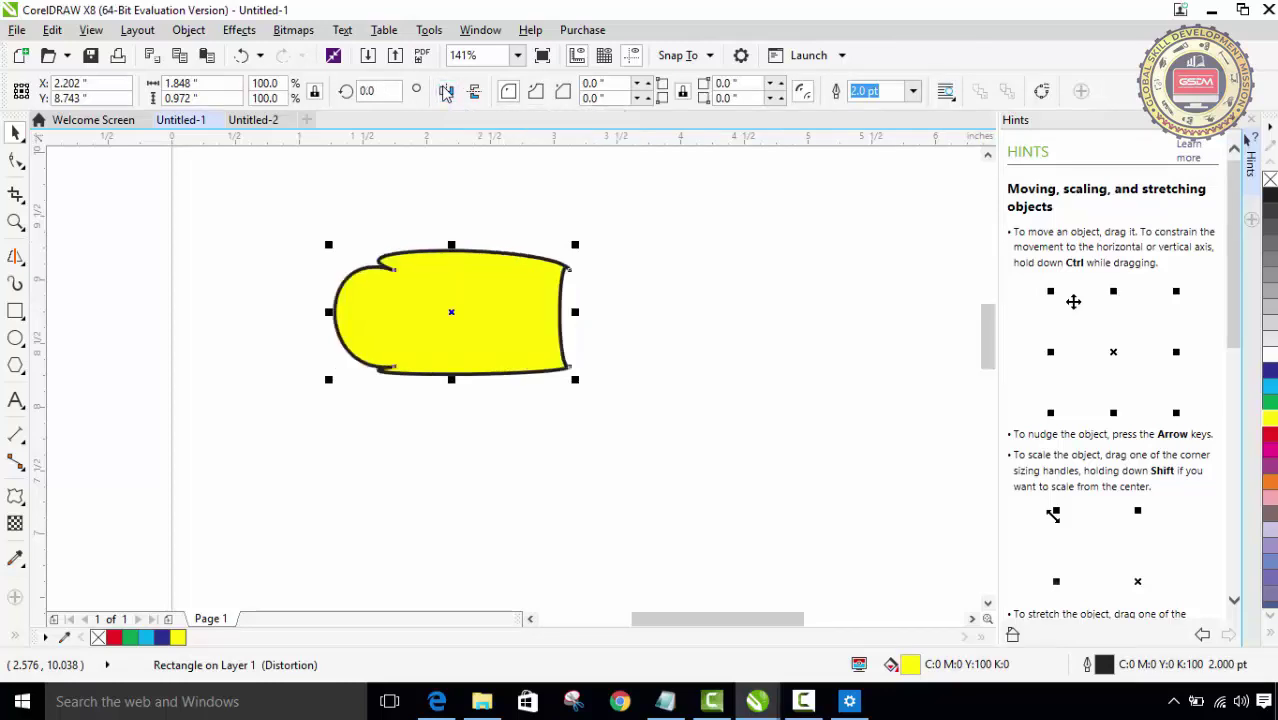
left_click(447, 91)
left_click(447, 91)
left_click(447, 91)
left_click(447, 91)
Rotate the yellow shape to an angle of 10 degrees, and mirror it horizontally and back
left_click(368, 91)
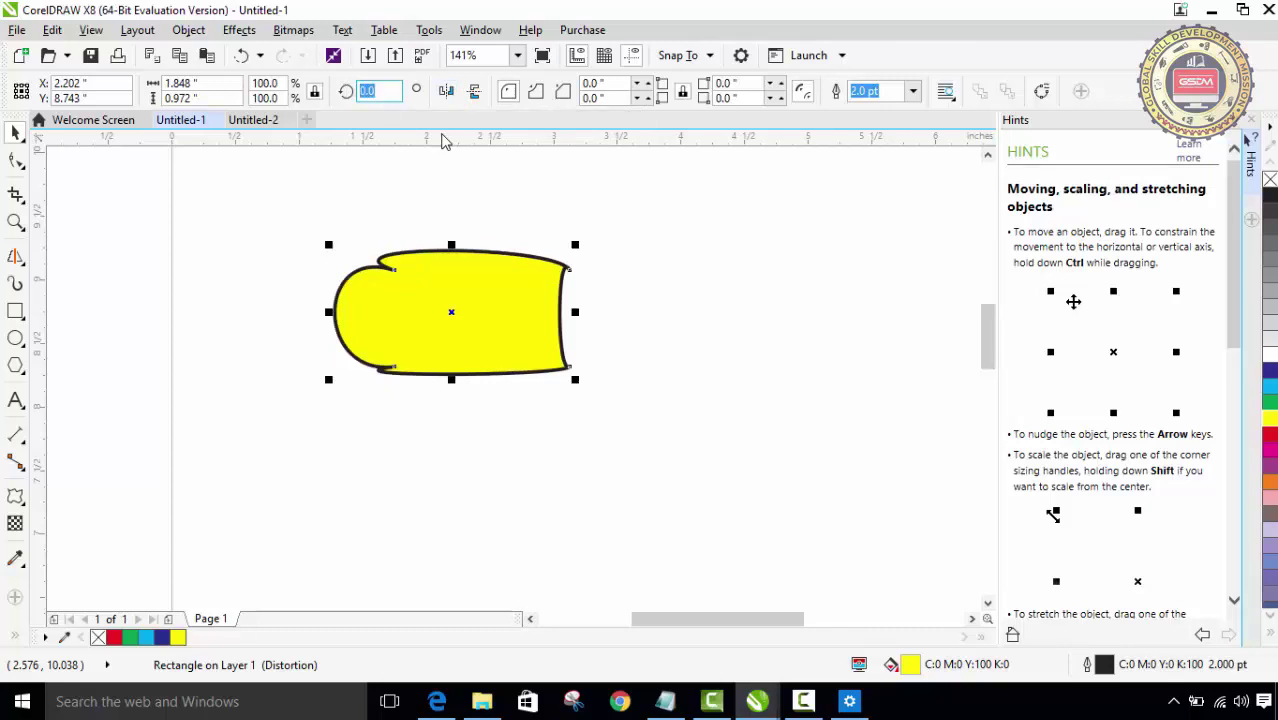
type("10")
key("Return")
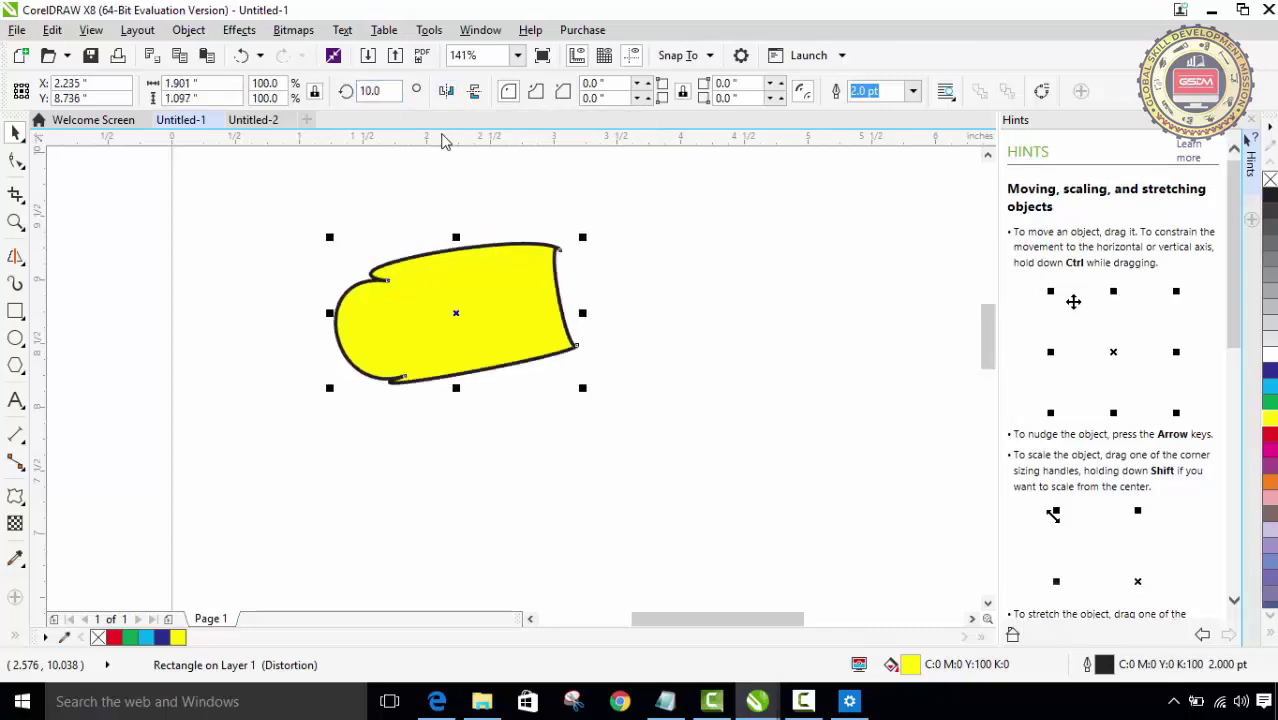
left_click(443, 92)
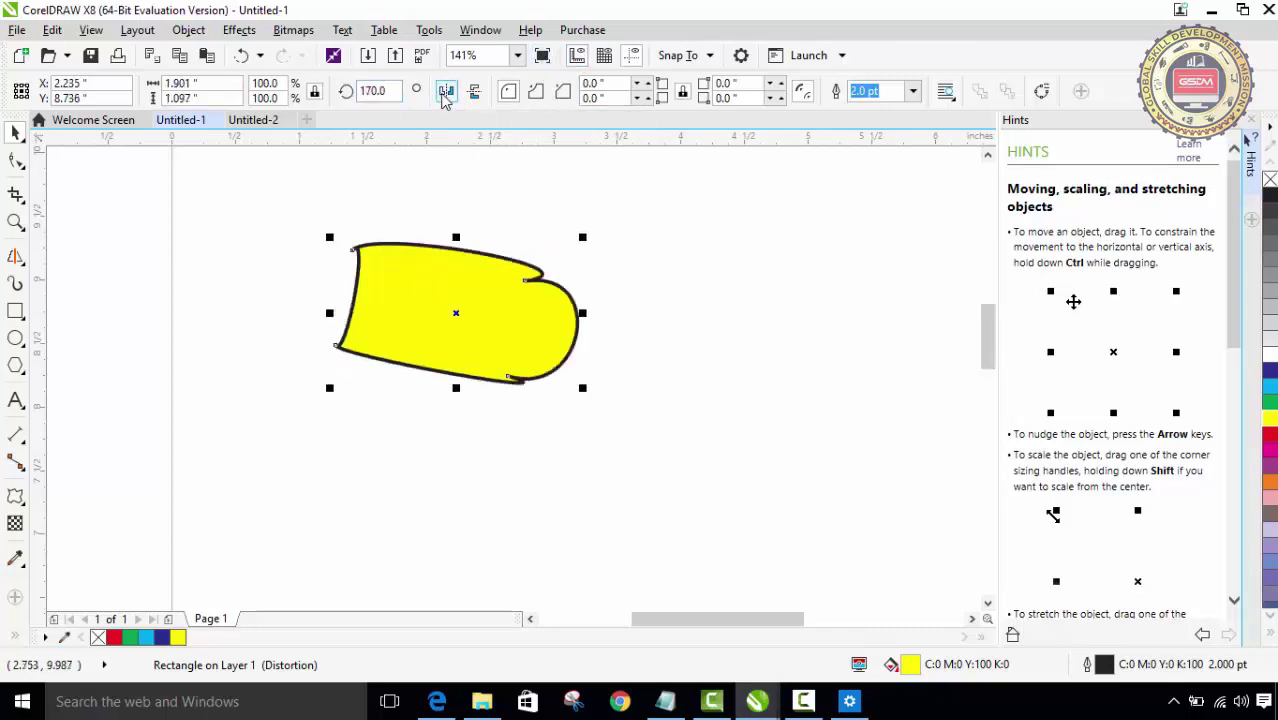
left_click(443, 92)
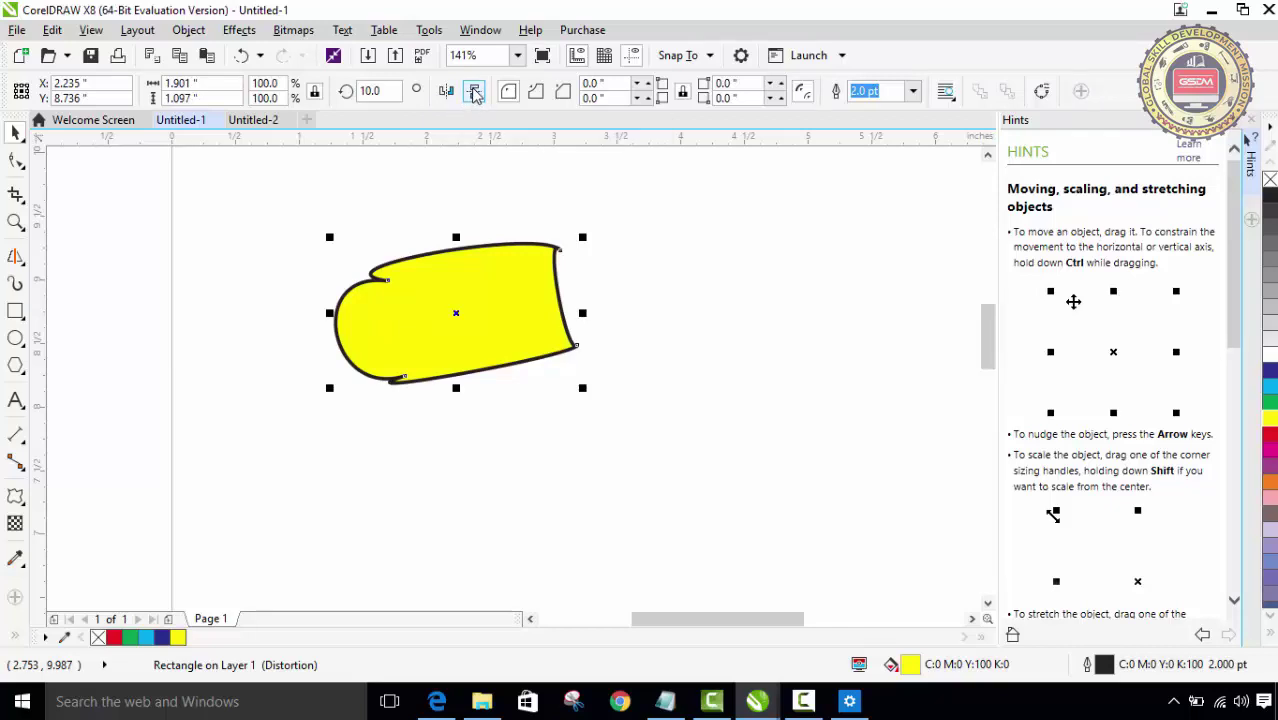
Mirror the tilted yellow shape vertically, flipping it back and forth and leaving it flipped
left_click(475, 92)
left_click(475, 92)
left_click(475, 92)
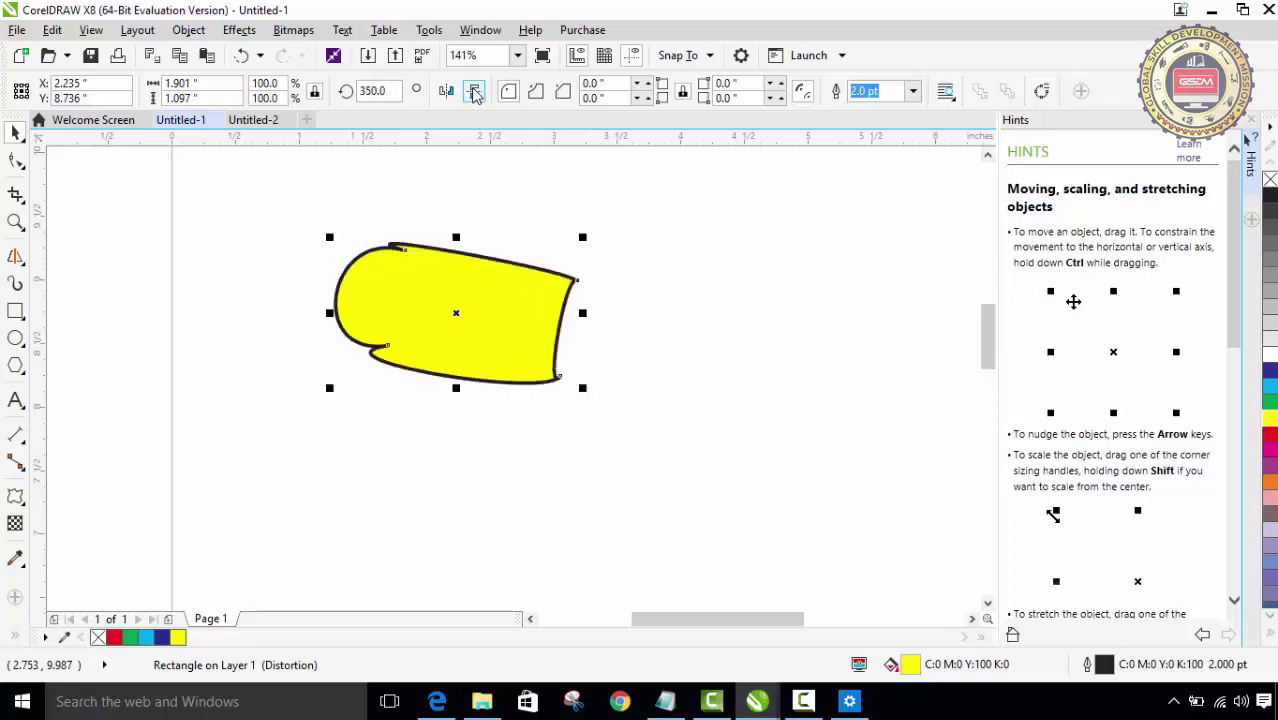
Mirror the tilted yellow shape vertically several times, and mirror it horizontally
left_click(475, 92)
left_click(475, 92)
left_click(475, 92)
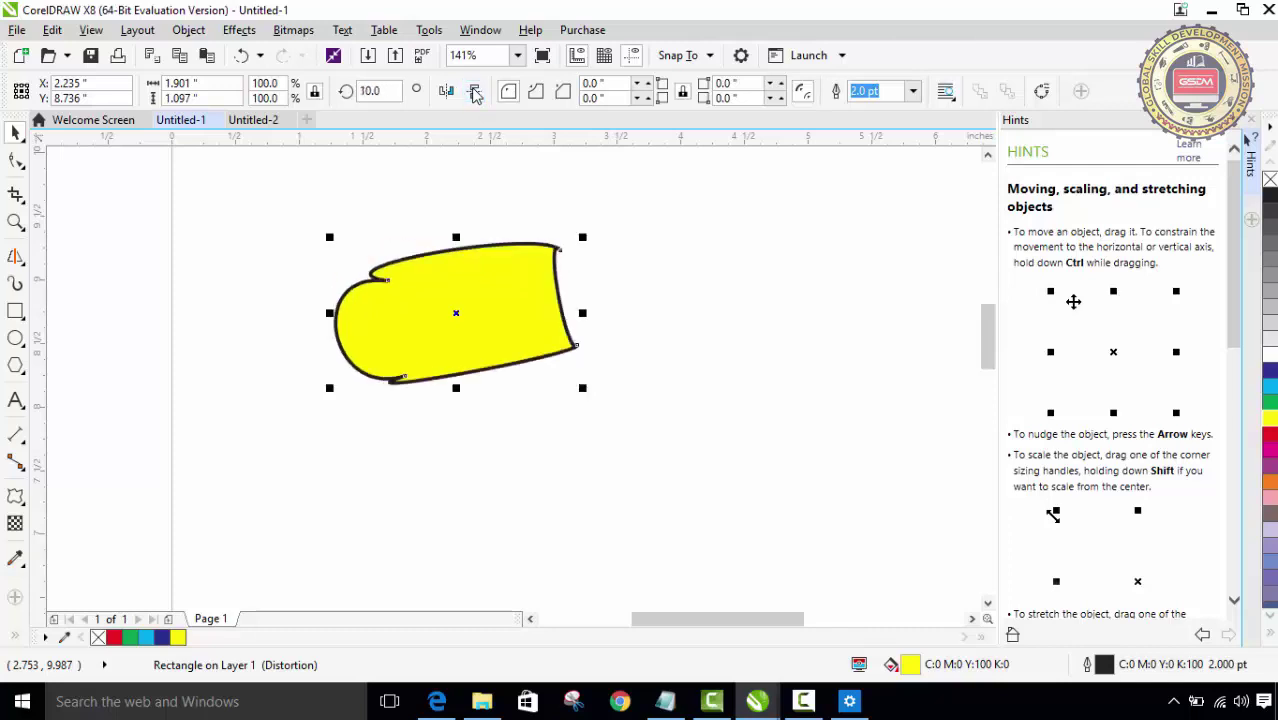
left_click(475, 92)
left_click(447, 92)
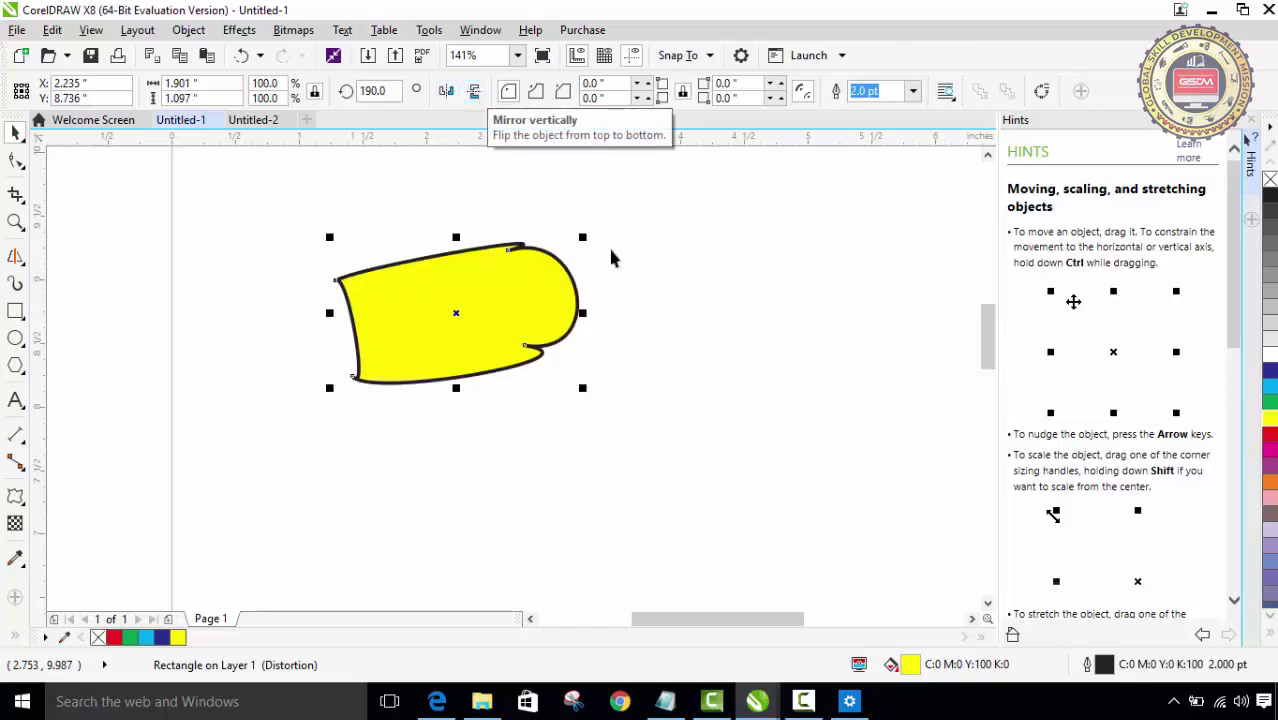
Select the yellow shape and delete it
left_click(654, 276)
left_click(374, 293)
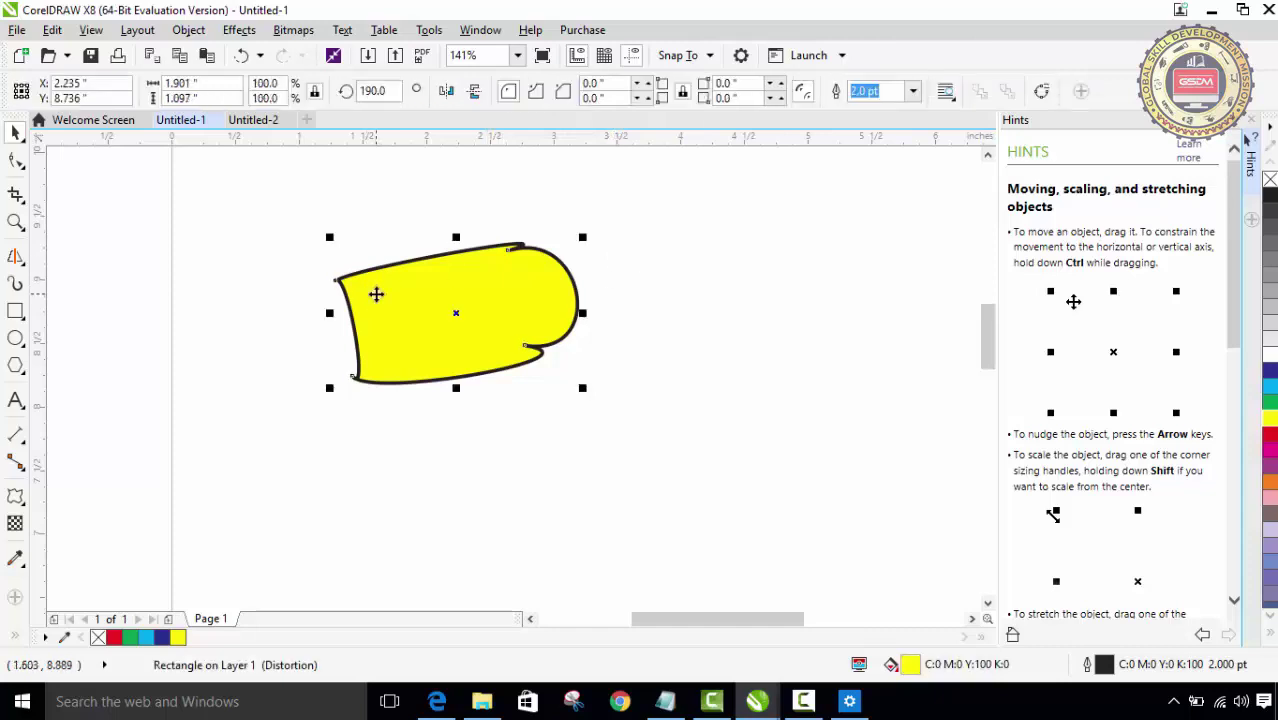
key("Delete")
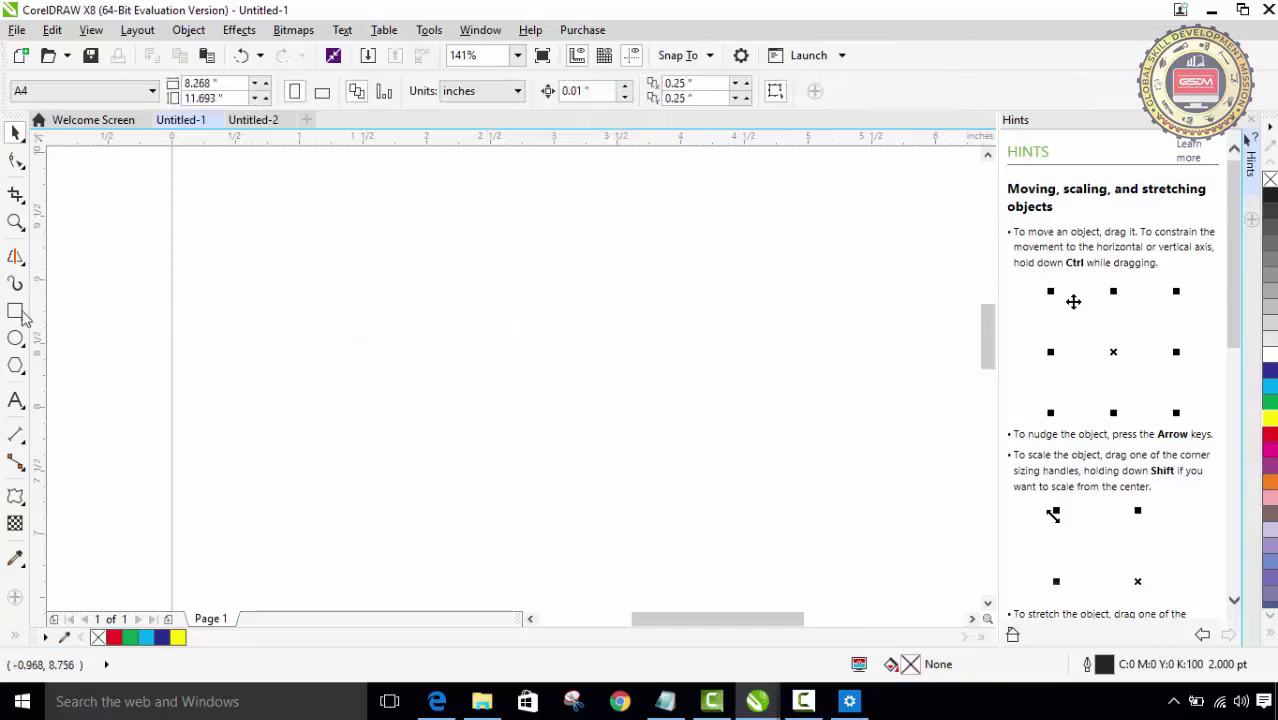
Draw a rectangle about 1.95 by 0.83 inches and round its corners to a radius of about 0.18 inches with the Shape tool
key("F6")
left_click_drag(414, 257, 665, 365)
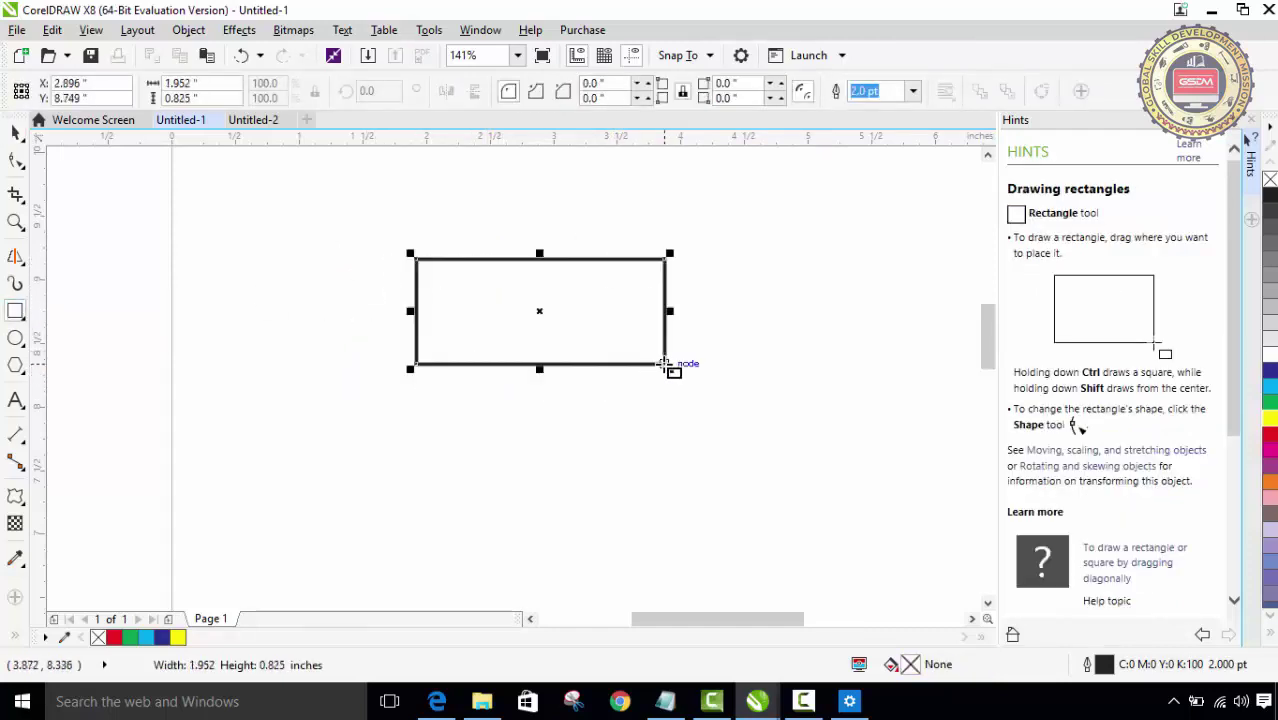
left_click(510, 94)
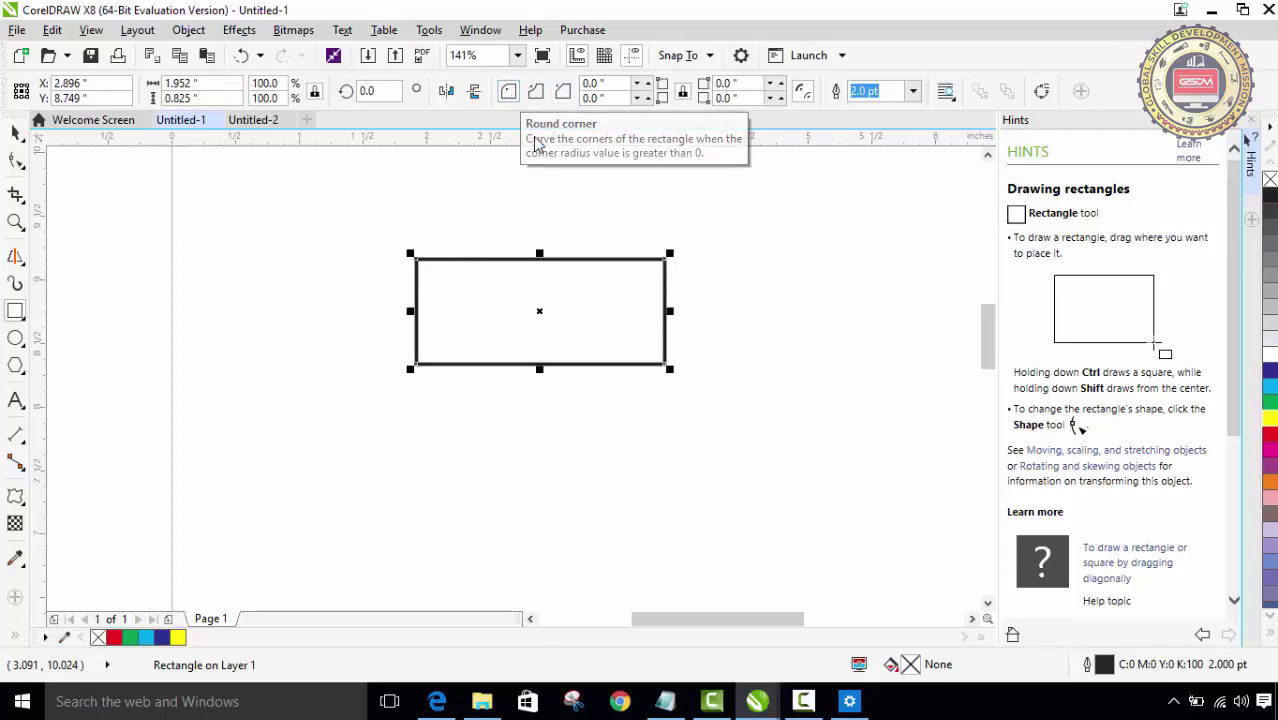
key("space")
left_click(15, 163)
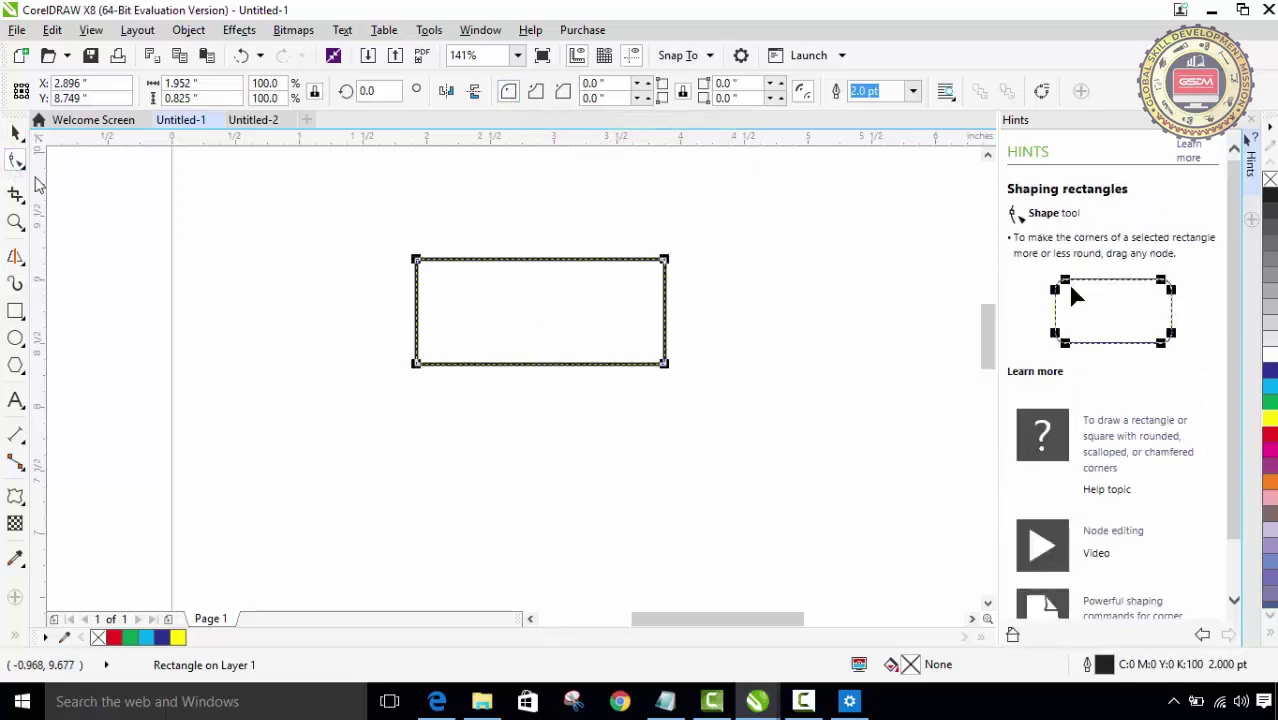
left_click_drag(424, 263, 437, 266)
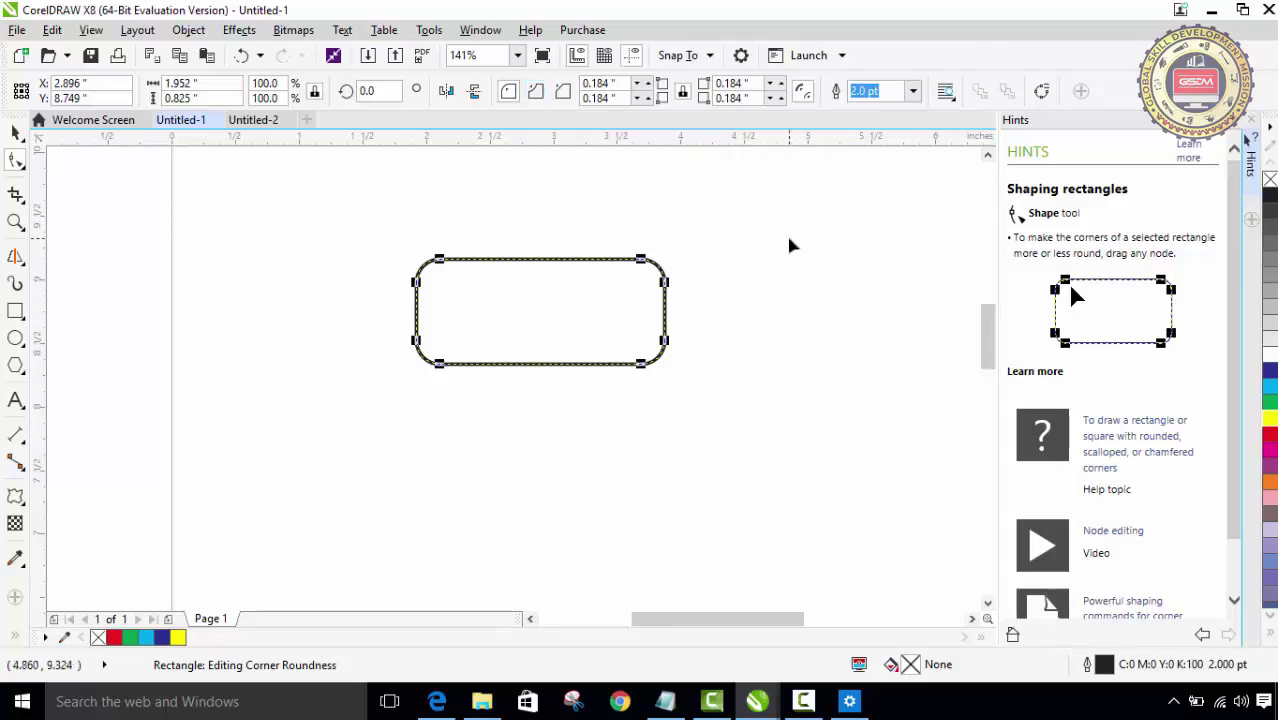
Try scalloped and round corners on the rectangle, reduce the corner radius to about 0.17 inches, and leave the corners chamfered
left_click(535, 92)
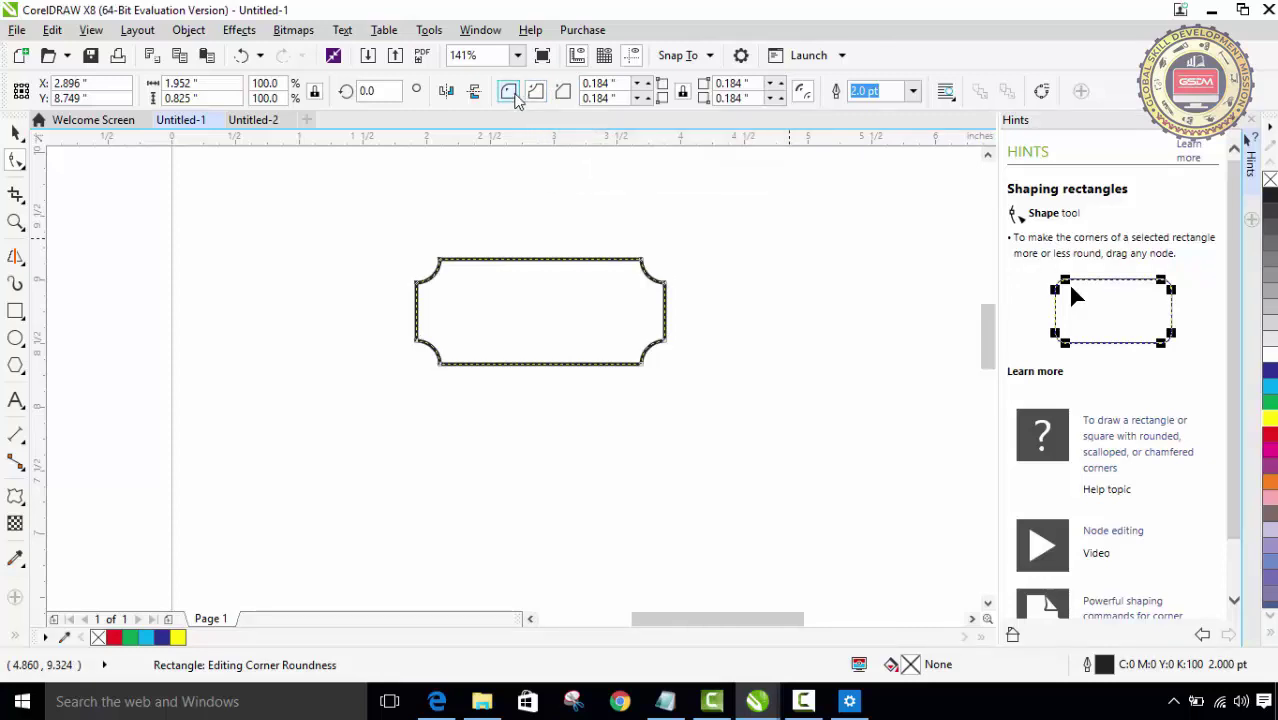
left_click(508, 91)
left_click(536, 93)
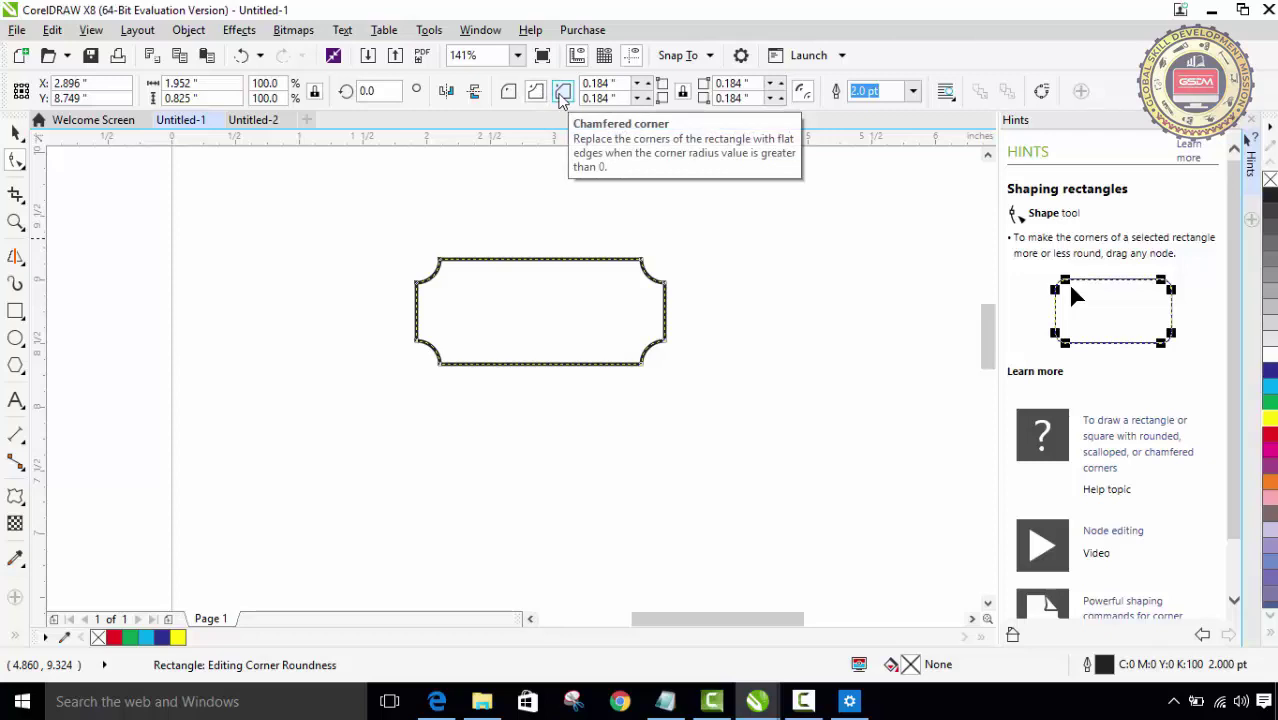
left_click(562, 92)
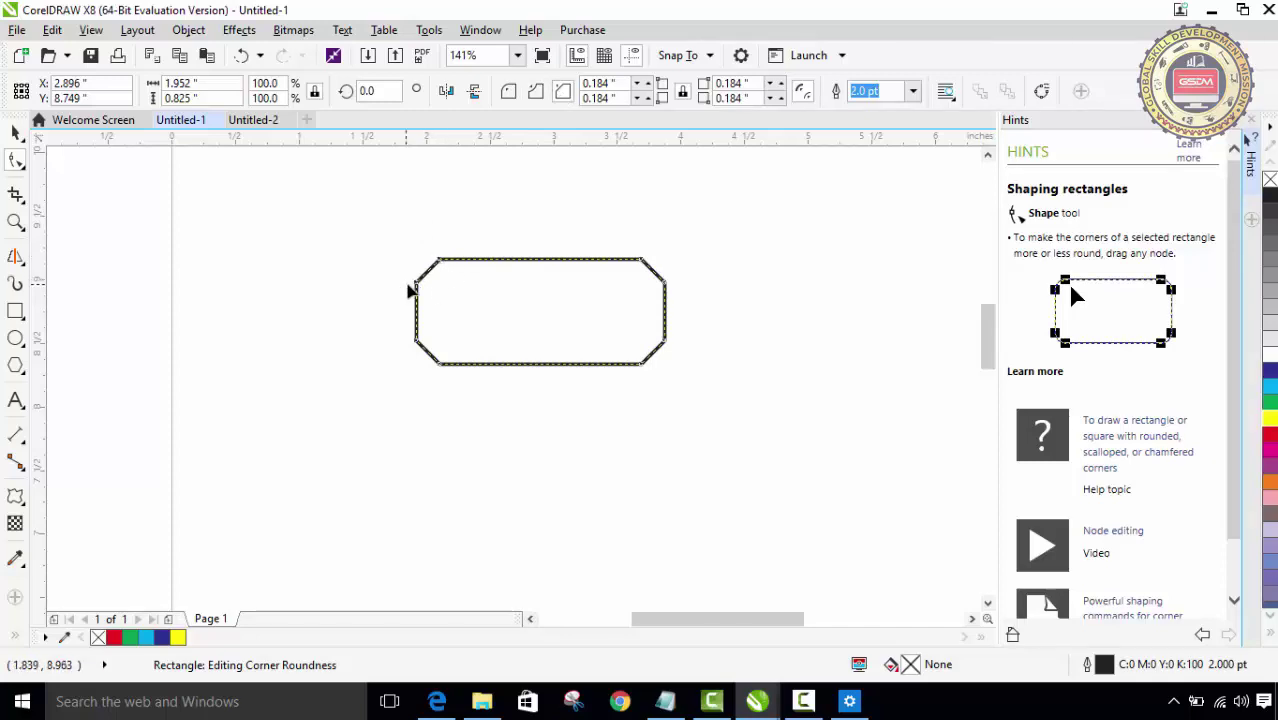
left_click_drag(437, 283, 434, 286)
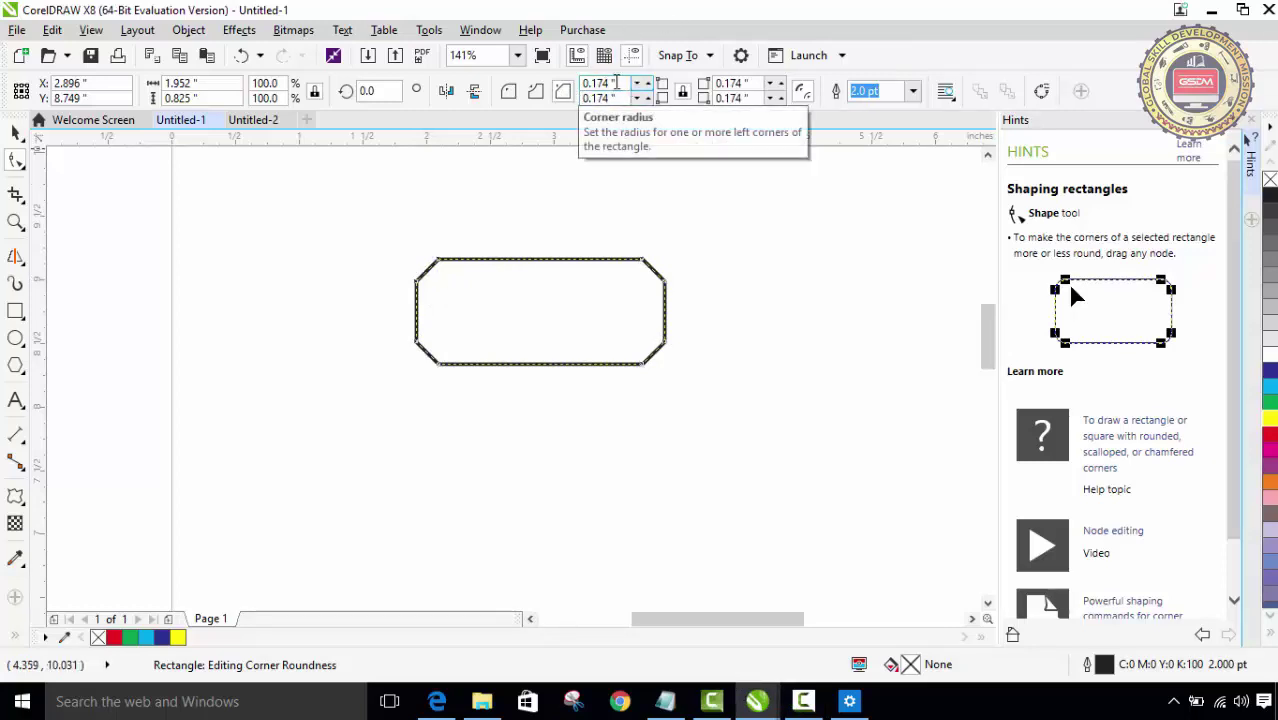
left_click(536, 92)
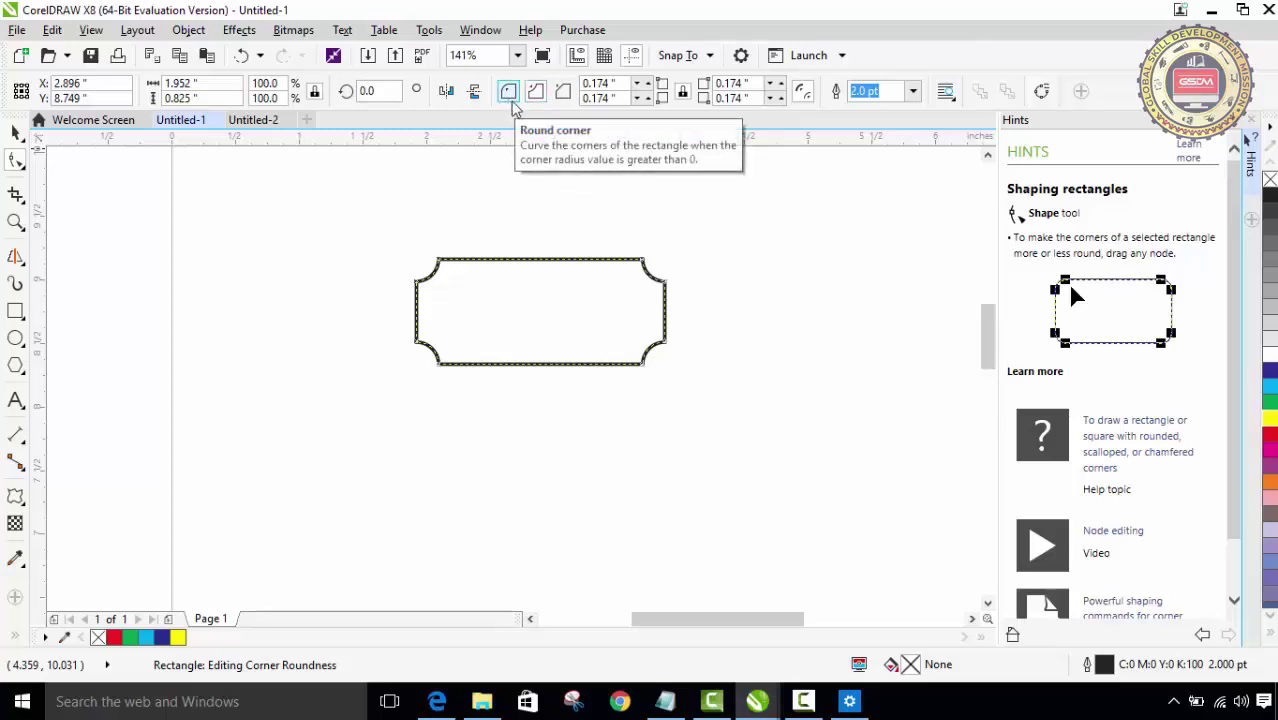
left_click(559, 96)
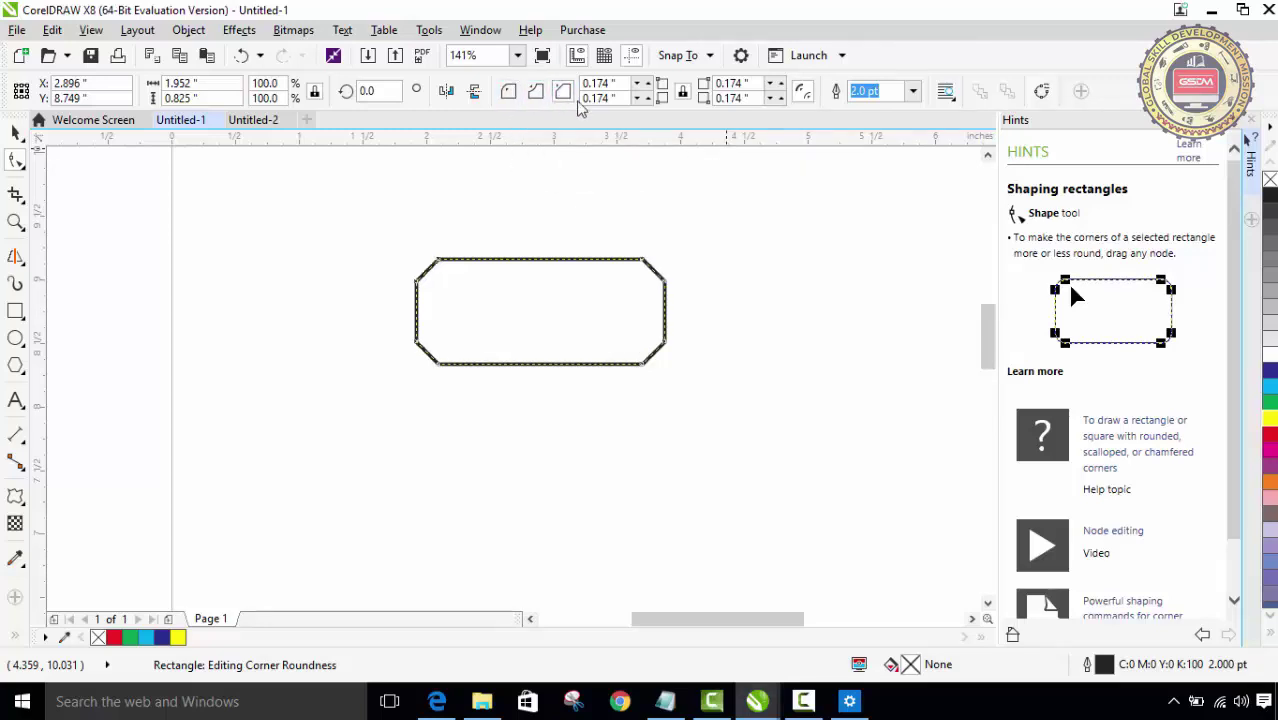
Try smaller and larger radii on all chamfered corners together, going down to 0.094 inches and up past 0.2, and finish at 0.174 inches
left_click(645, 95)
left_click(638, 89)
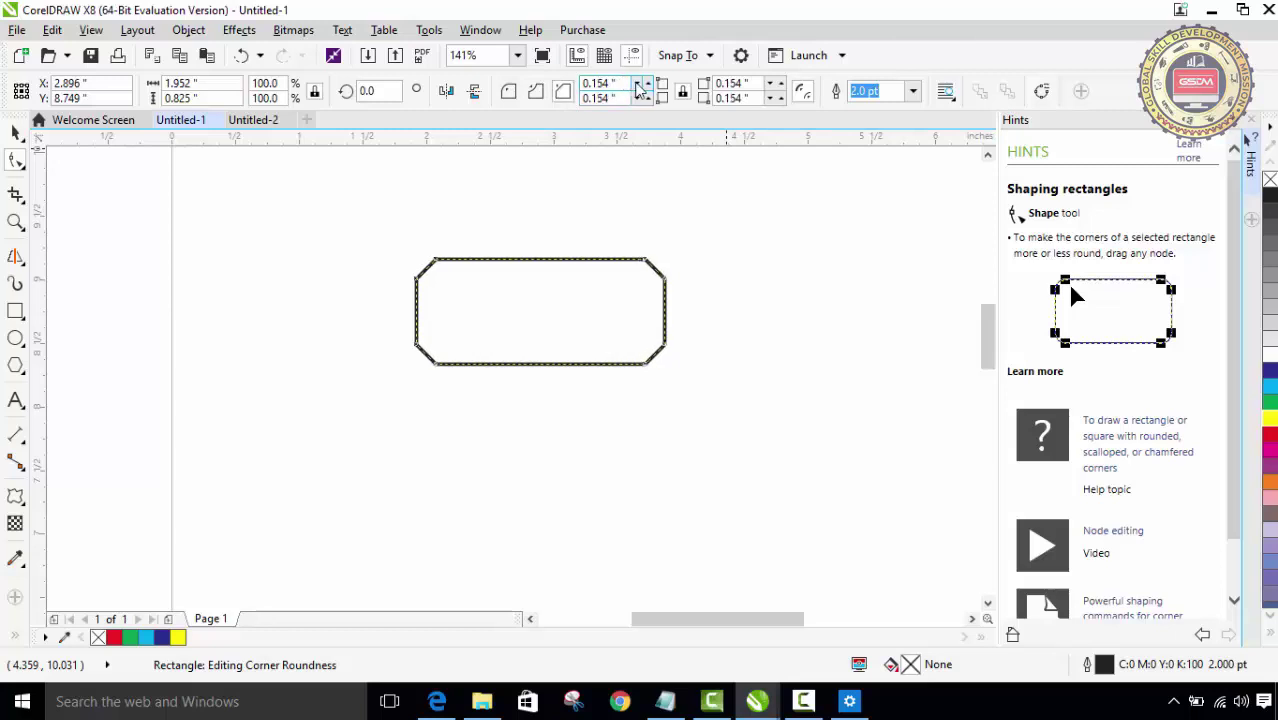
left_click(638, 89)
left_click(638, 89)
left_click(638, 89)
left_click(637, 100)
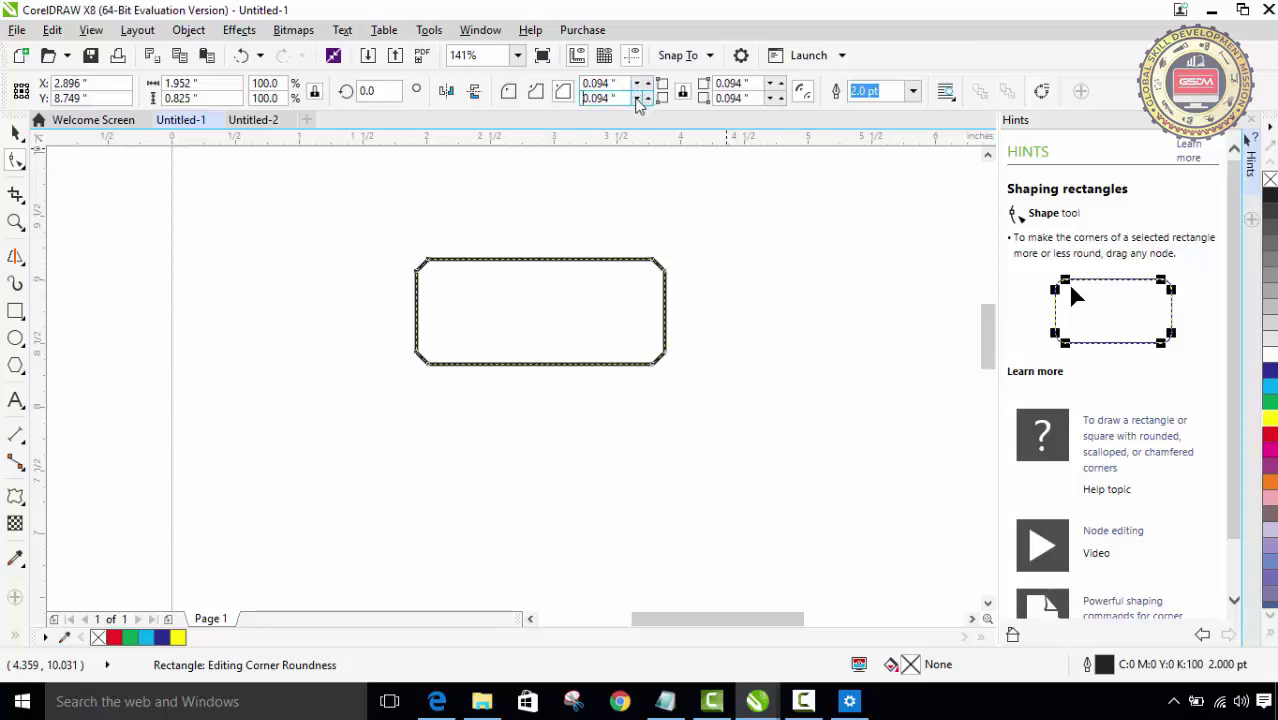
left_click(647, 86)
left_click(647, 86)
left_click(647, 86)
left_click(647, 86)
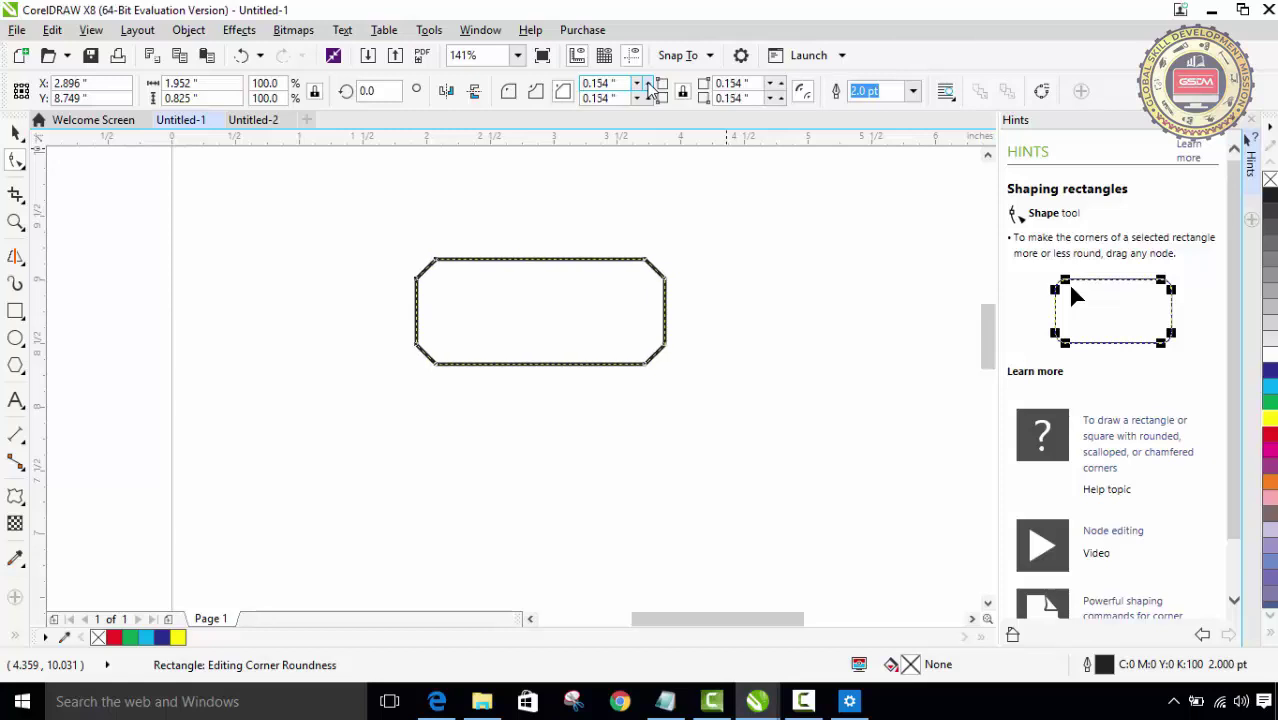
left_click(647, 86)
left_click(647, 86)
left_click(647, 86)
left_click(647, 86)
left_click(645, 86)
left_click(643, 86)
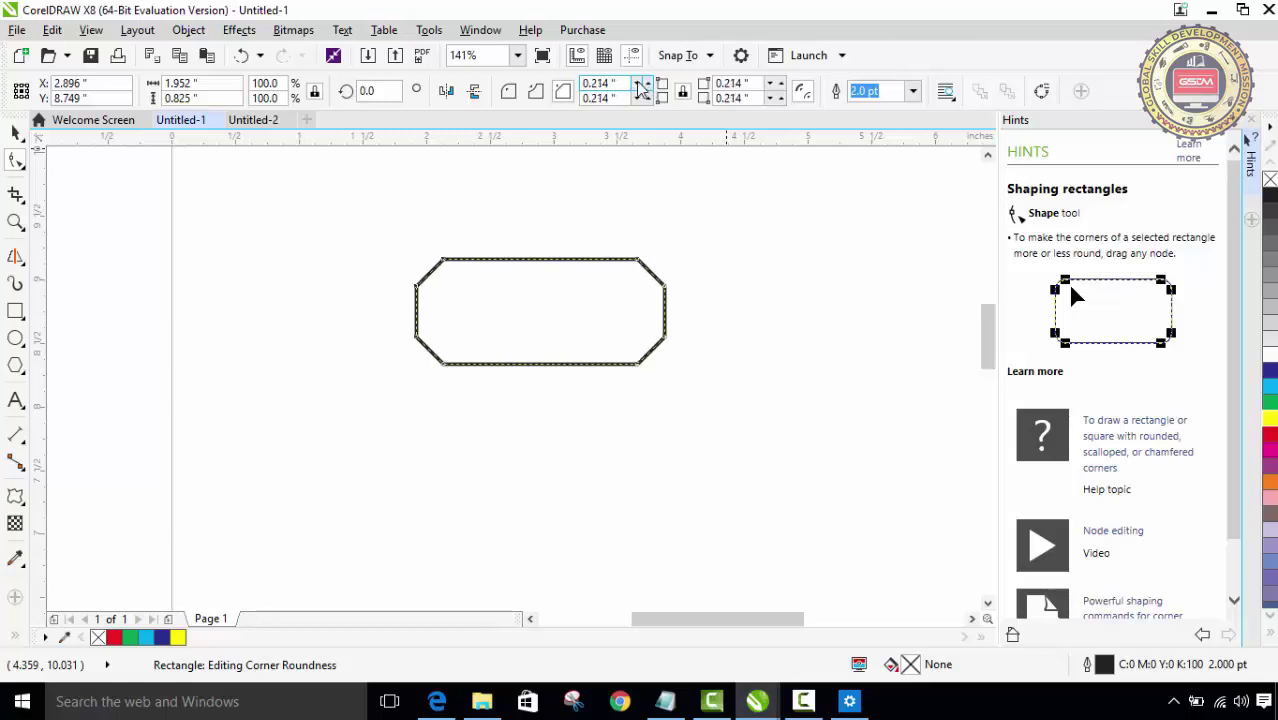
left_click(646, 97)
left_click(646, 97)
left_click(646, 97)
left_click(646, 97)
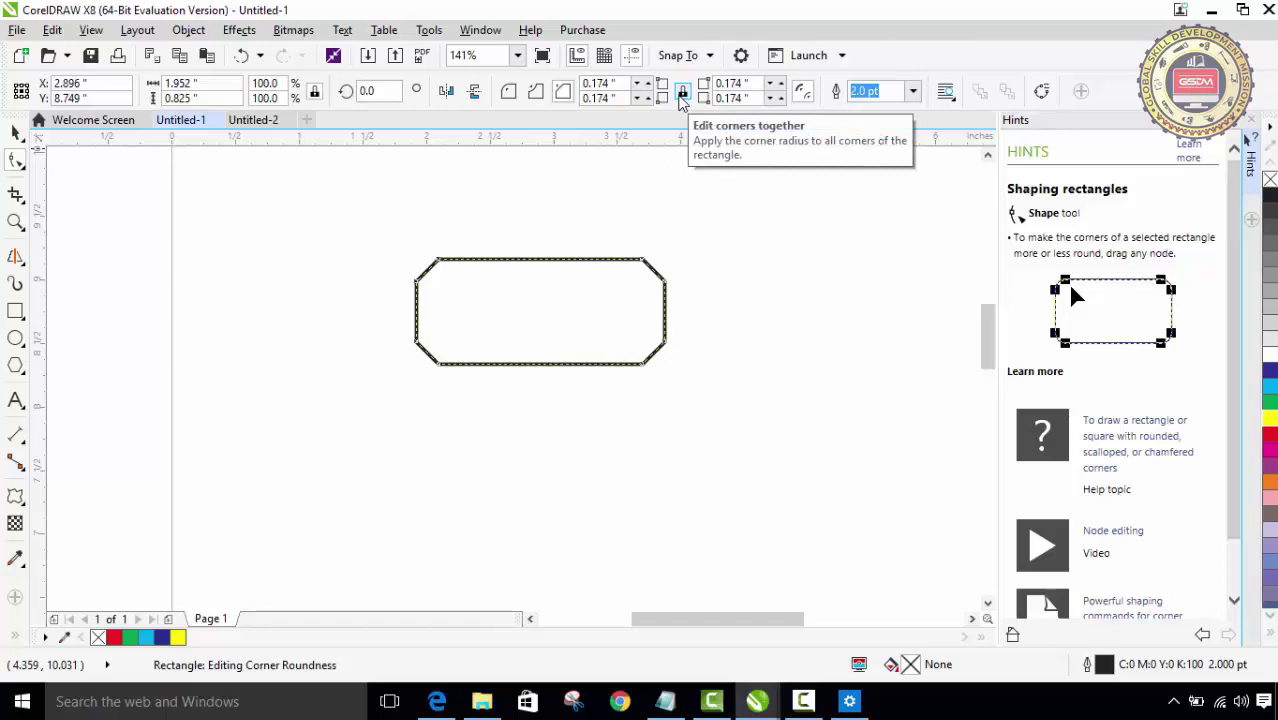
Unlink the corner radii and set top-left to 0.074, bottom-left to 0.244, top-right to 0.264 and bottom-right to 0.274 inches
left_click(683, 92)
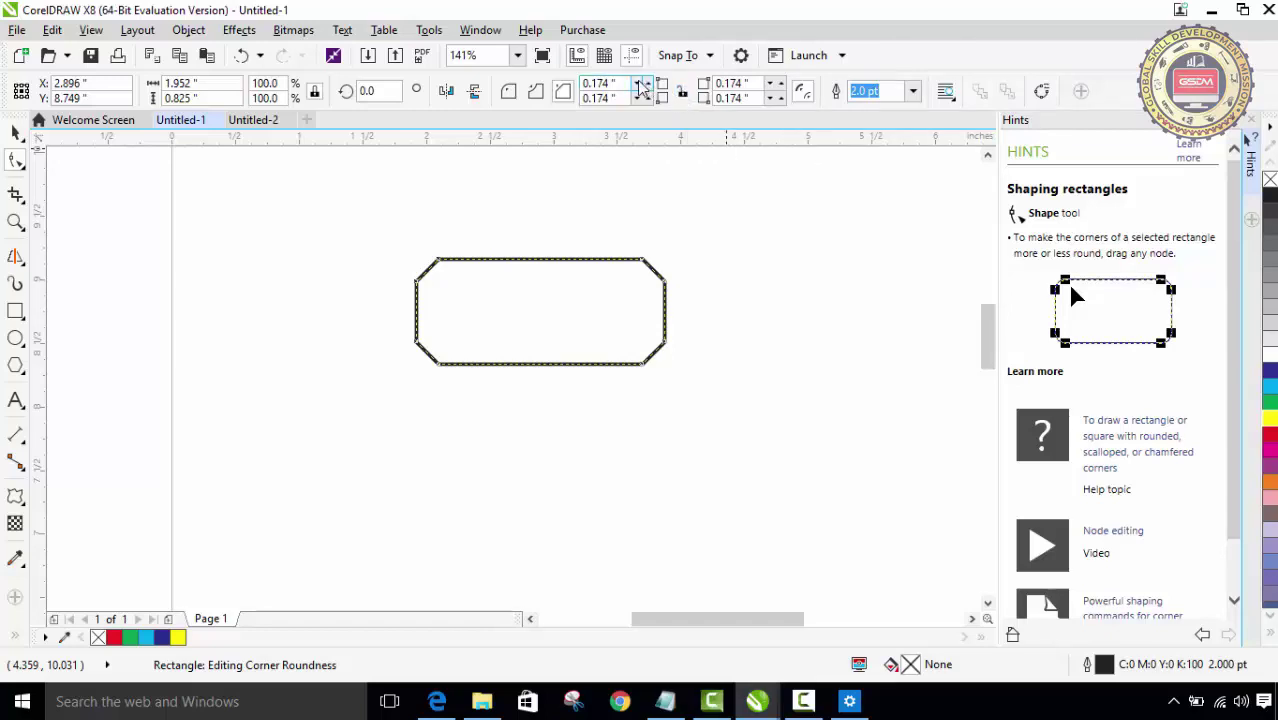
left_click(641, 88)
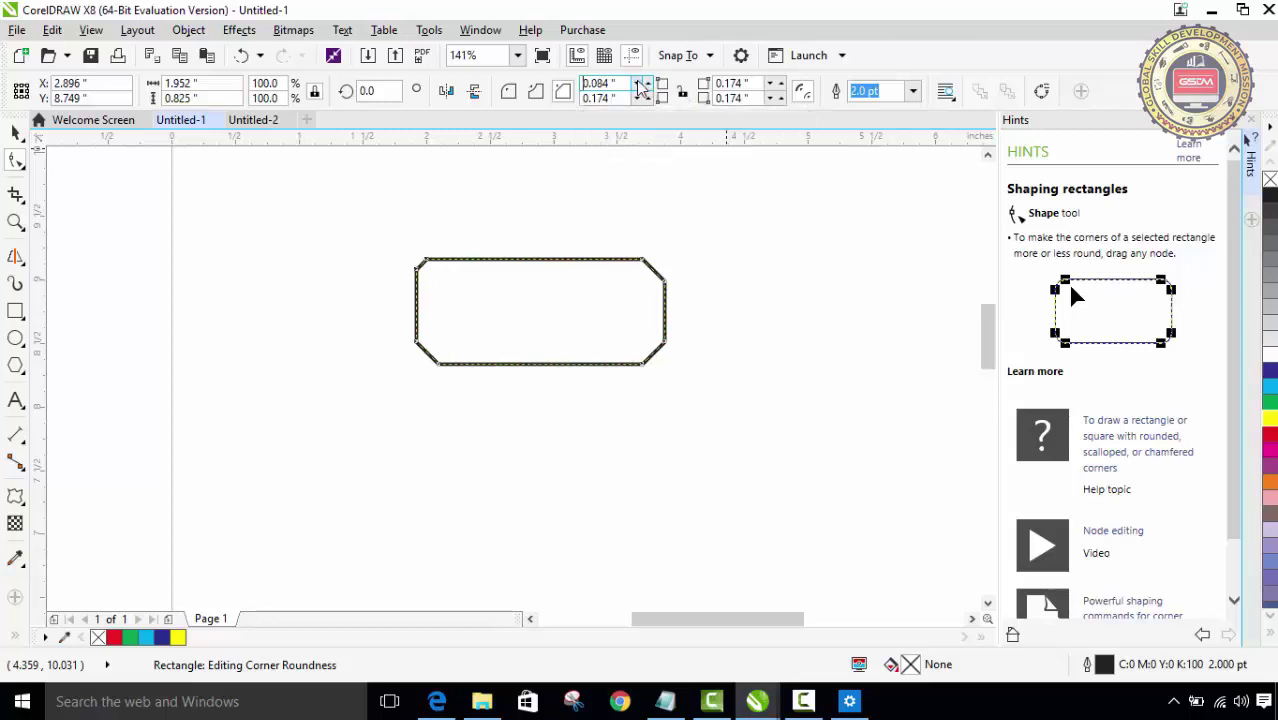
left_click(641, 88)
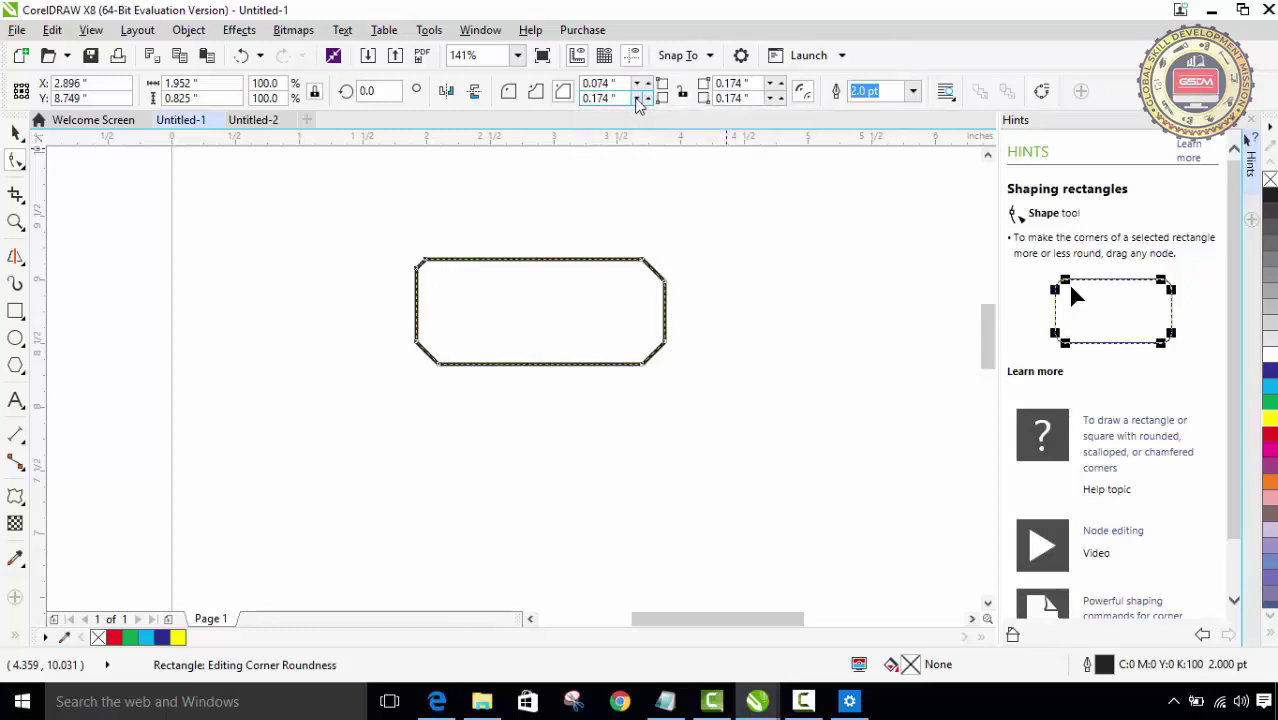
left_click(636, 101)
left_click(648, 100)
left_click(648, 100)
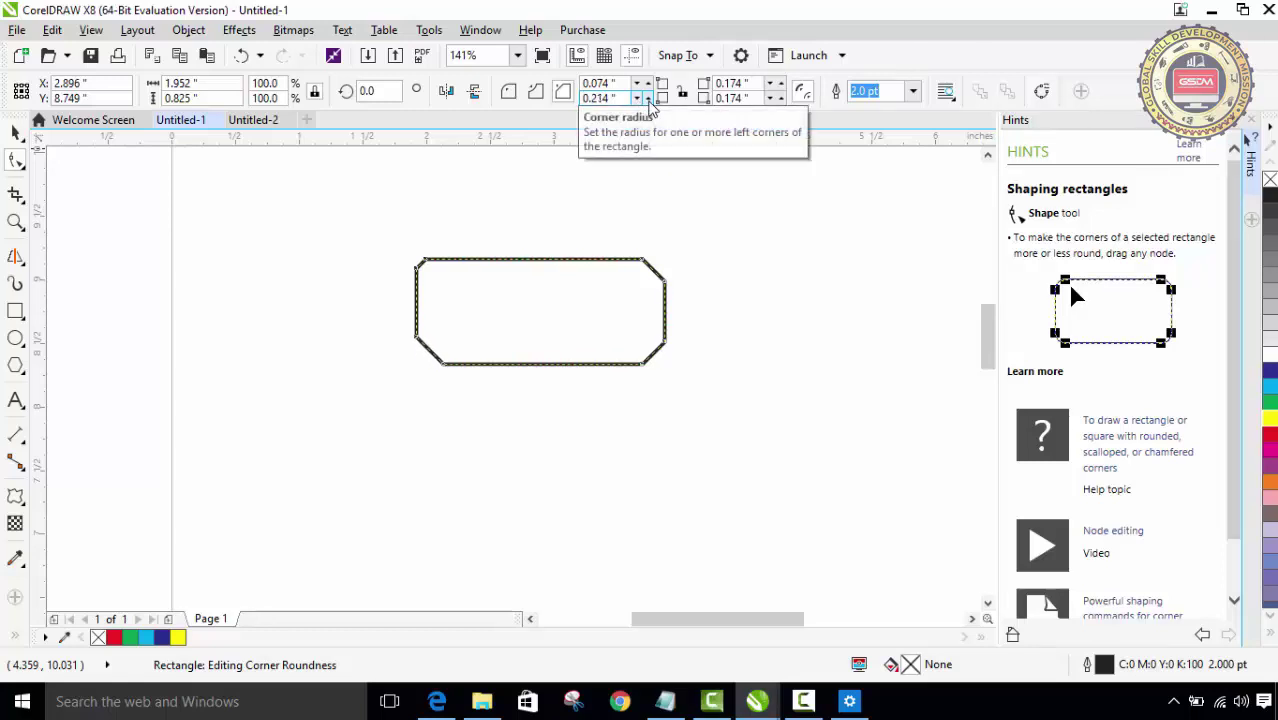
left_click(649, 101)
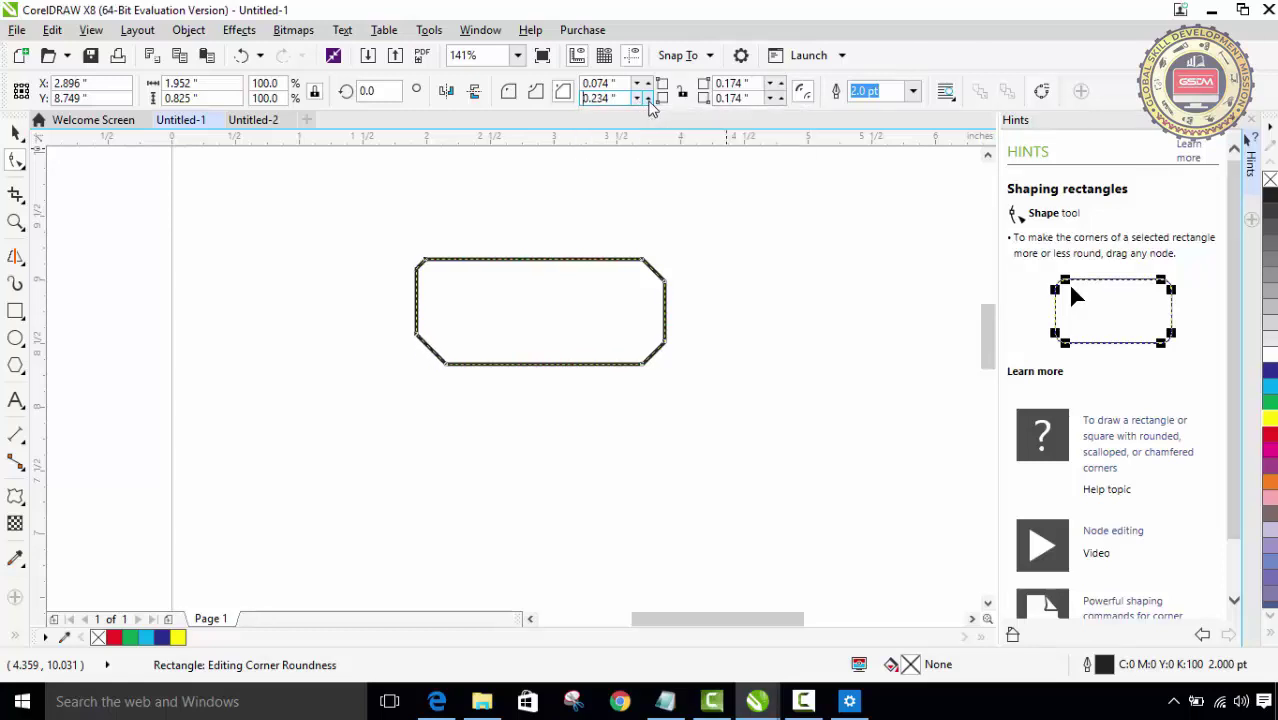
left_click(782, 86)
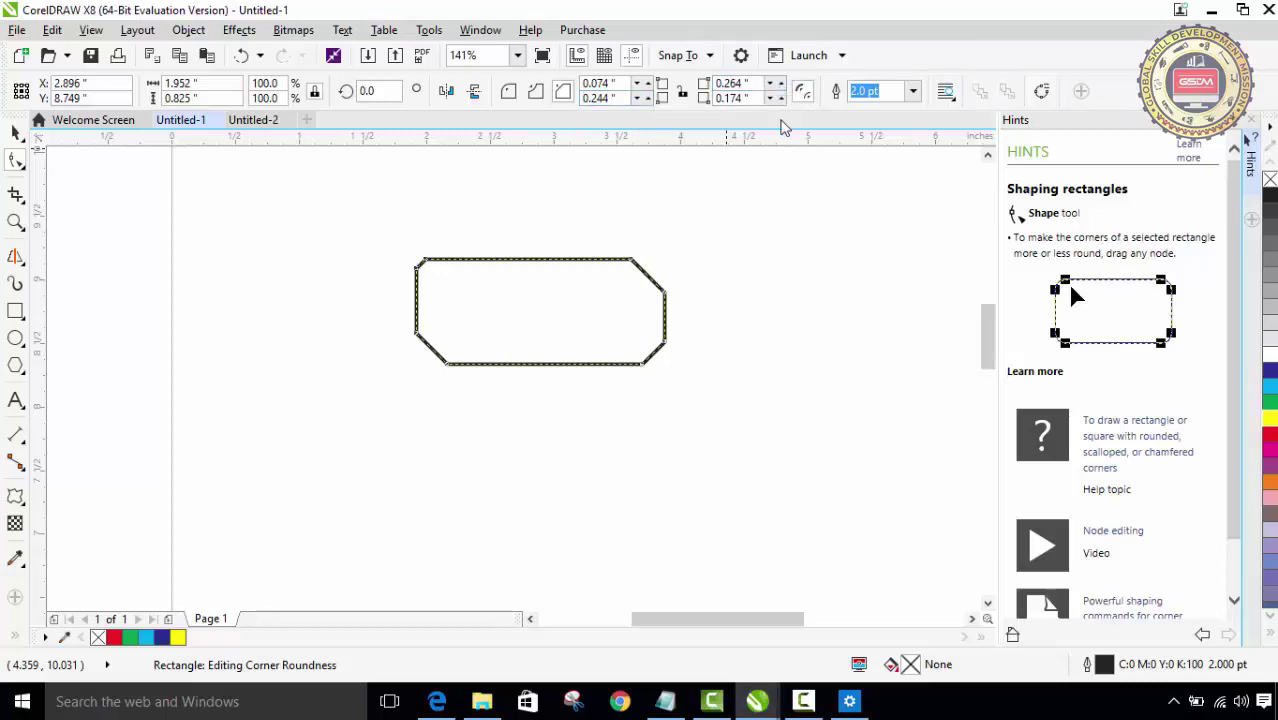
left_click(781, 99)
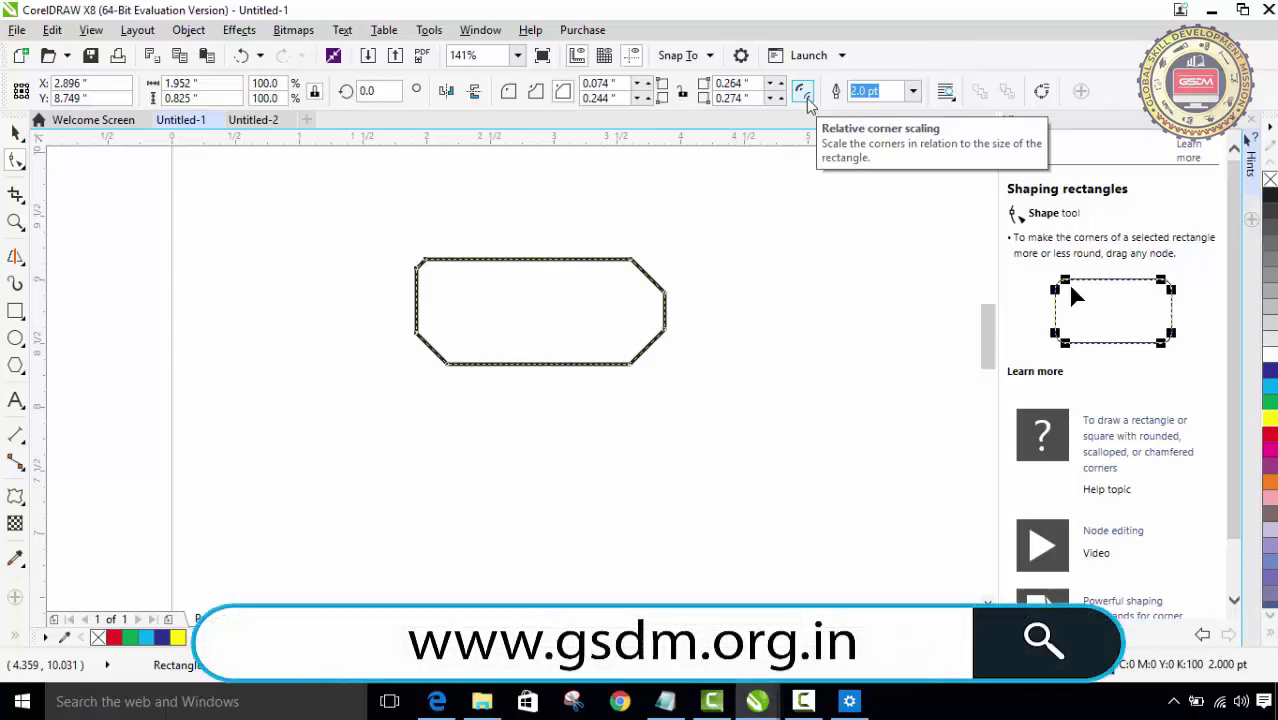
Select the rectangle with the Pick tool, try outline widths of 4.0 pt and 10.0 pt, and set the width back to 2.0 pt
left_click(913, 91)
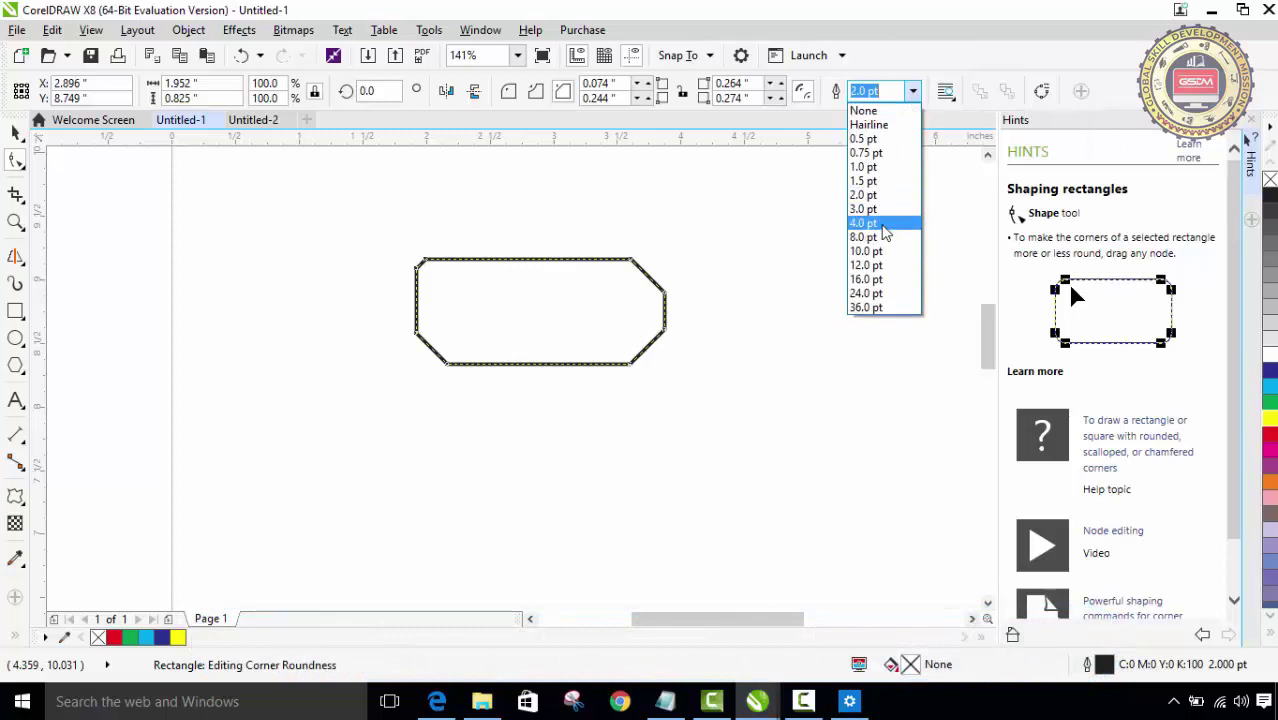
key("Escape")
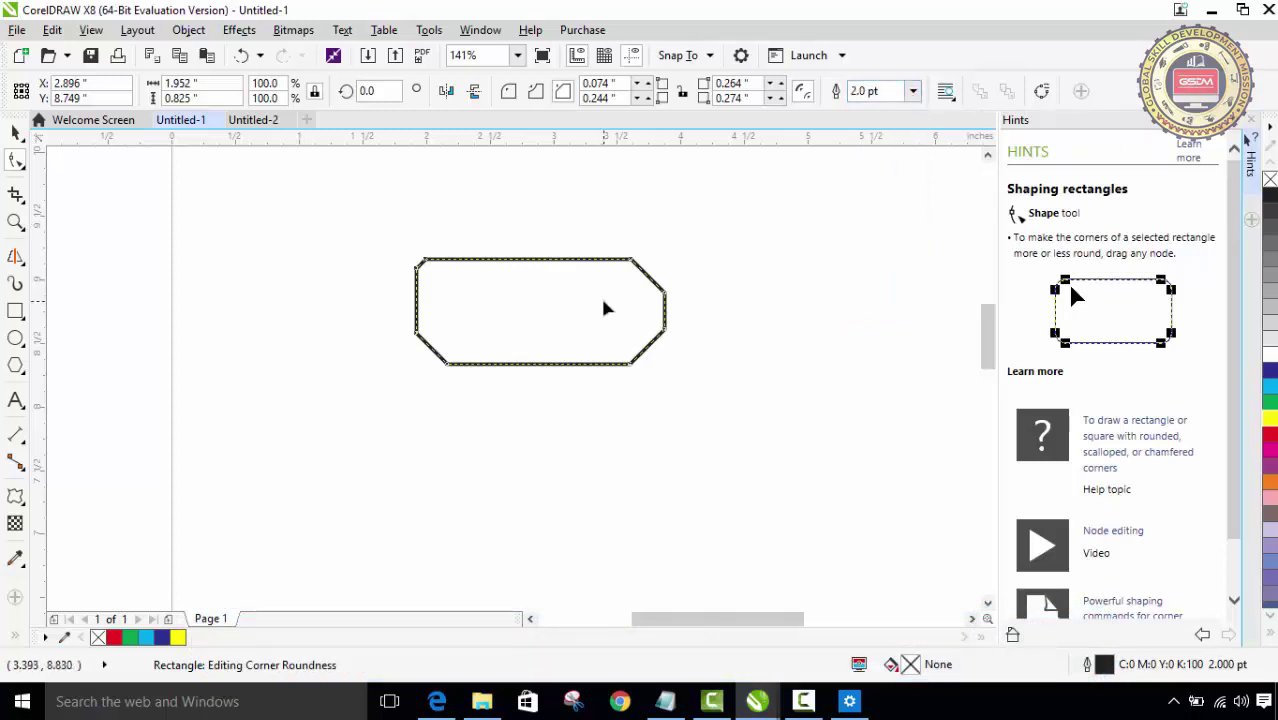
left_click(15, 133)
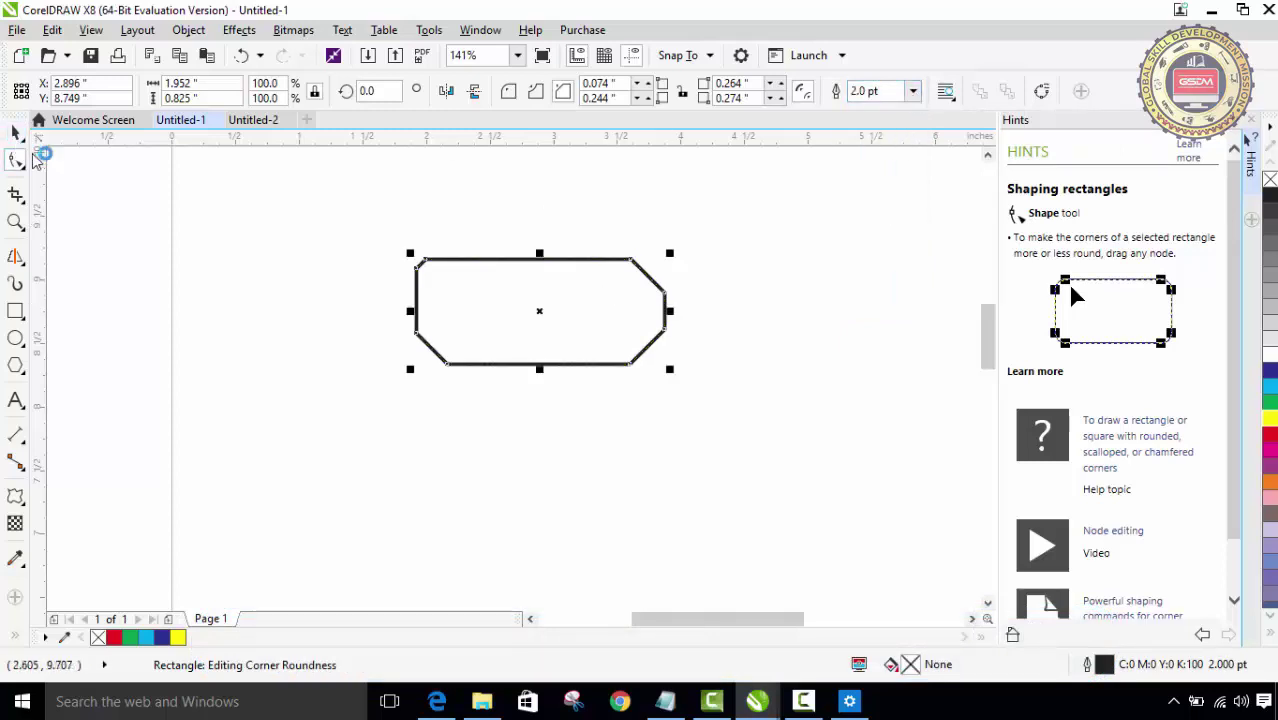
left_click(913, 91)
left_click(879, 230)
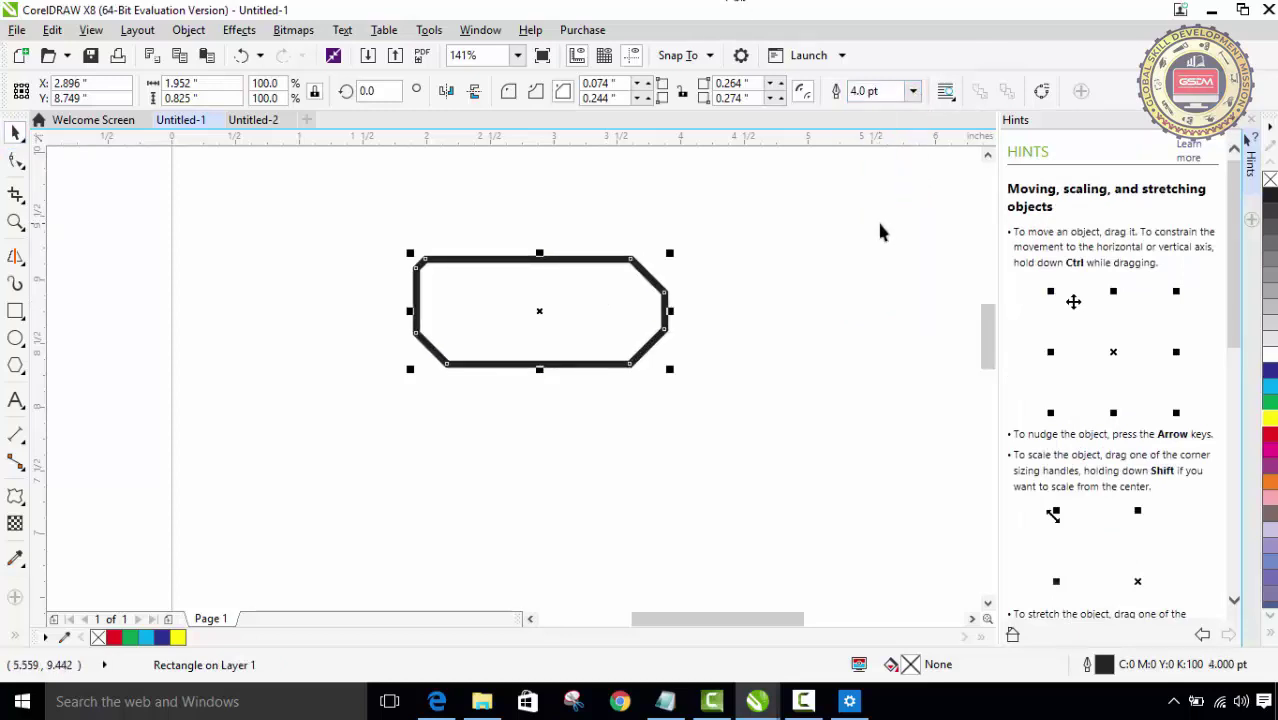
left_click(913, 91)
left_click(870, 247)
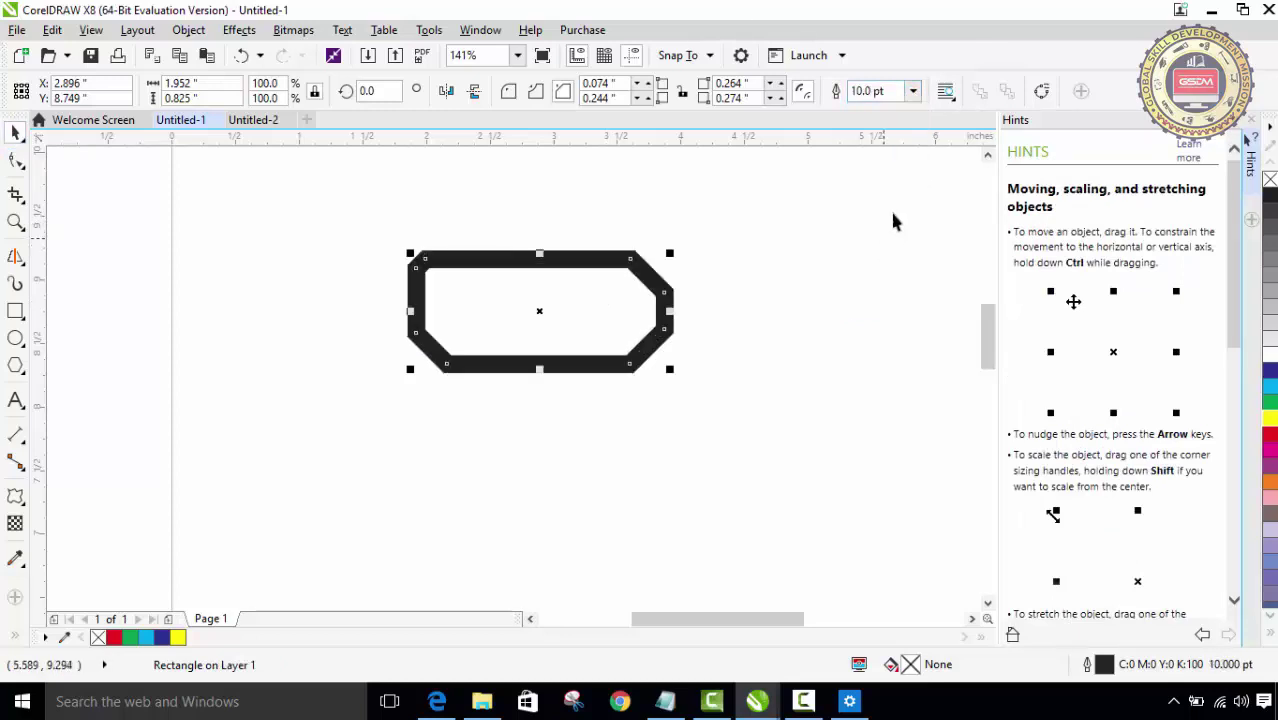
left_click(913, 91)
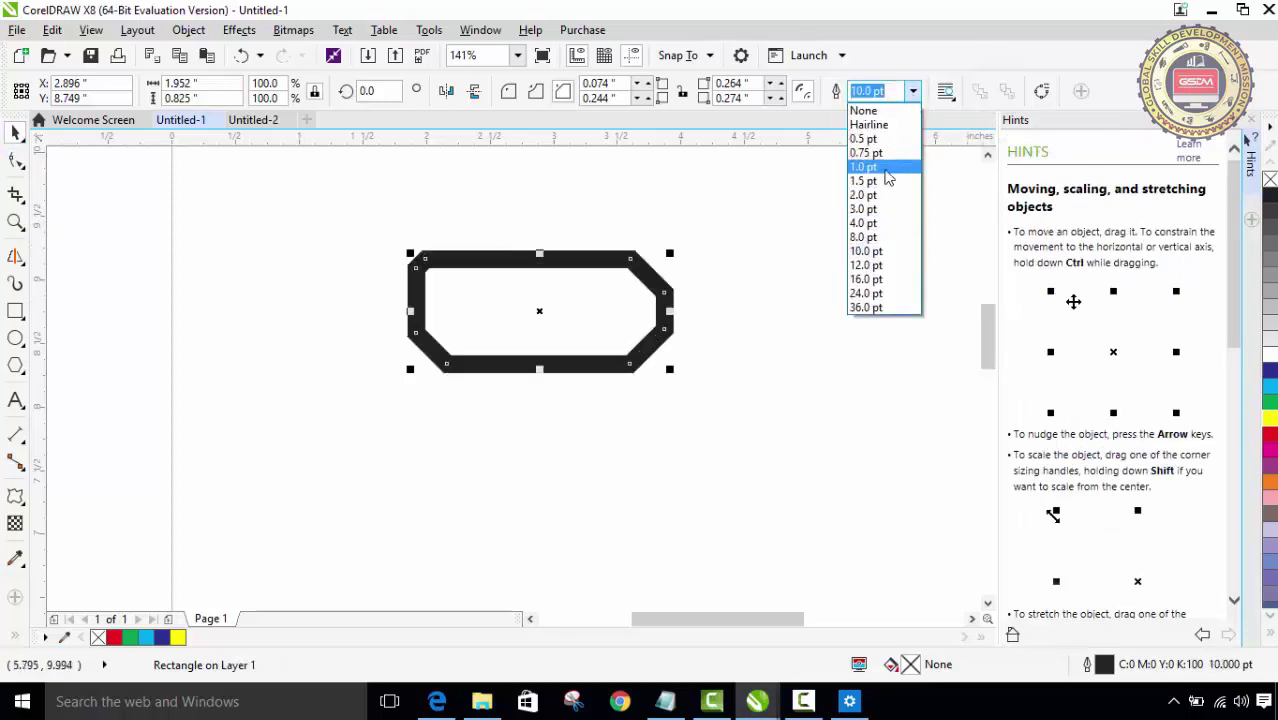
left_click(866, 195)
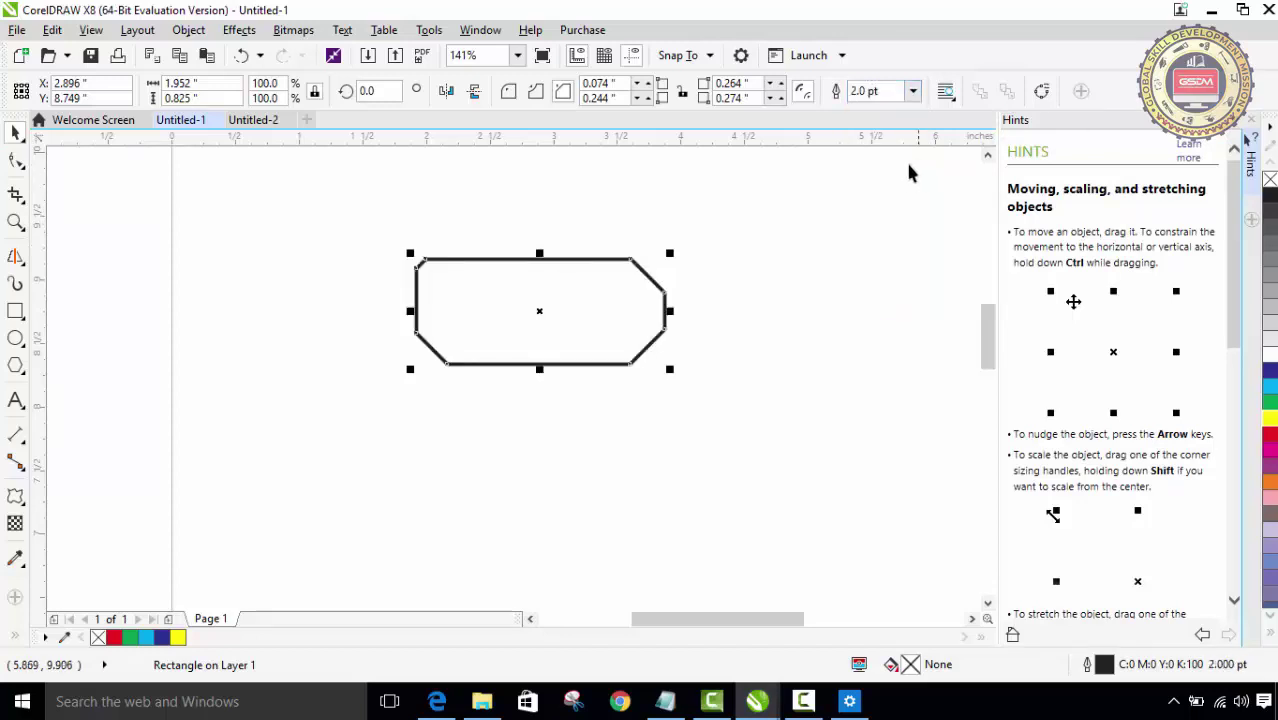